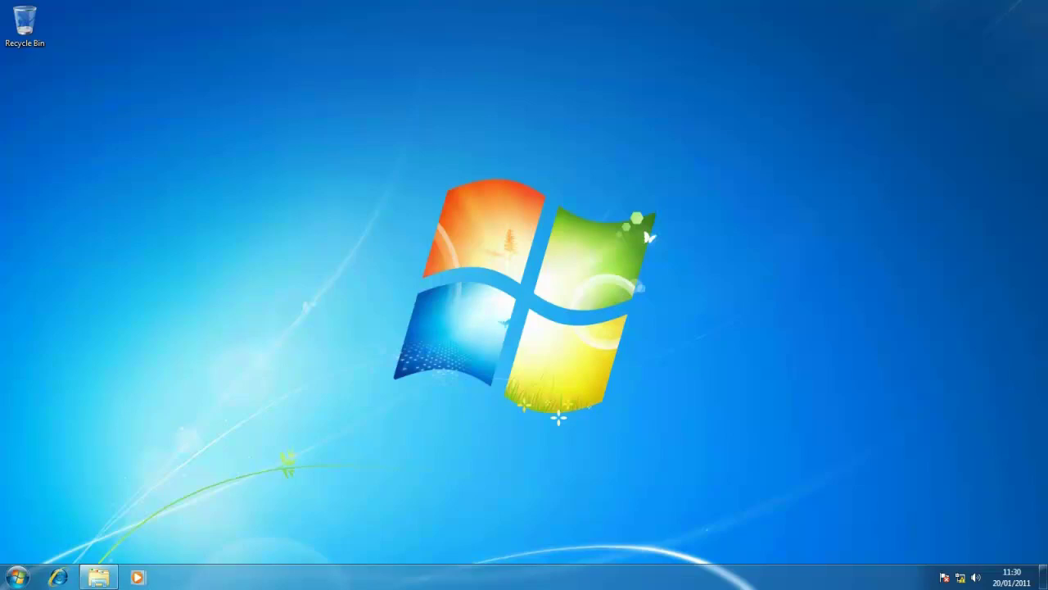
Run the Assessment and Planning Toolkit installer from the MAP5.5 folder in Explorer
click(99, 576)
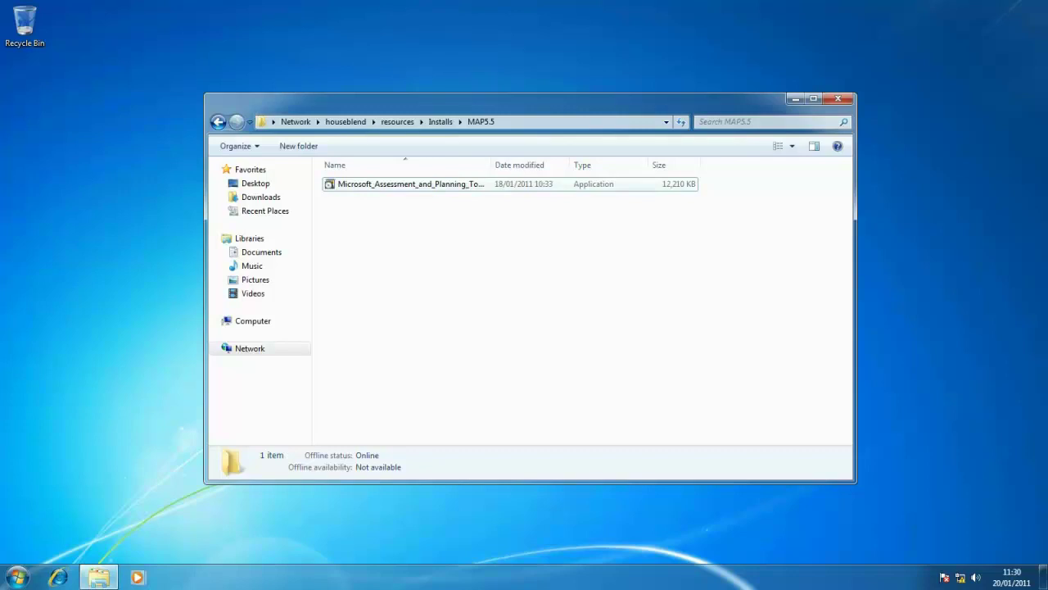
click(410, 184)
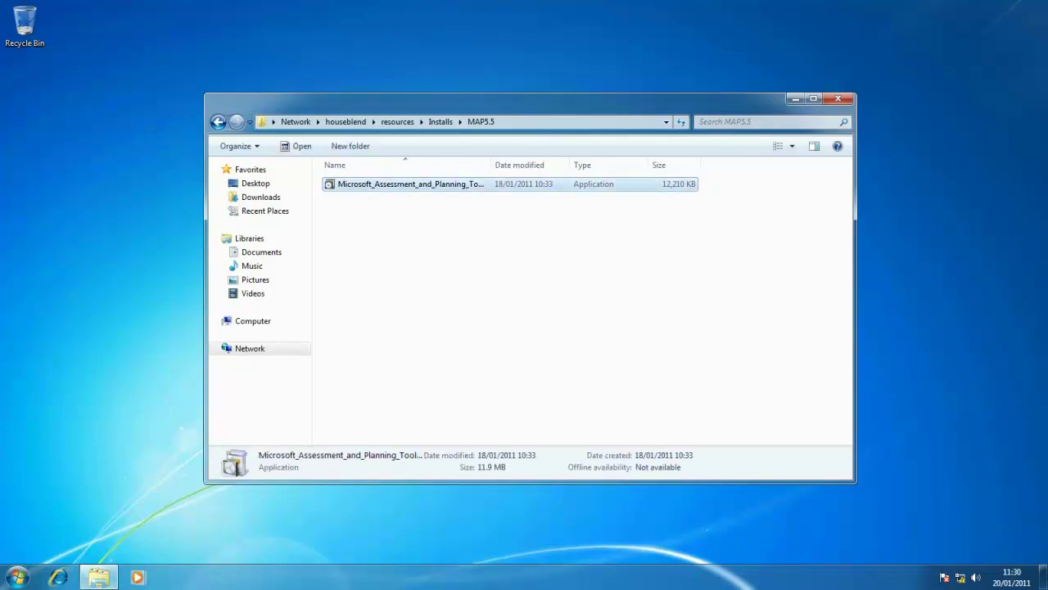
key(Return)
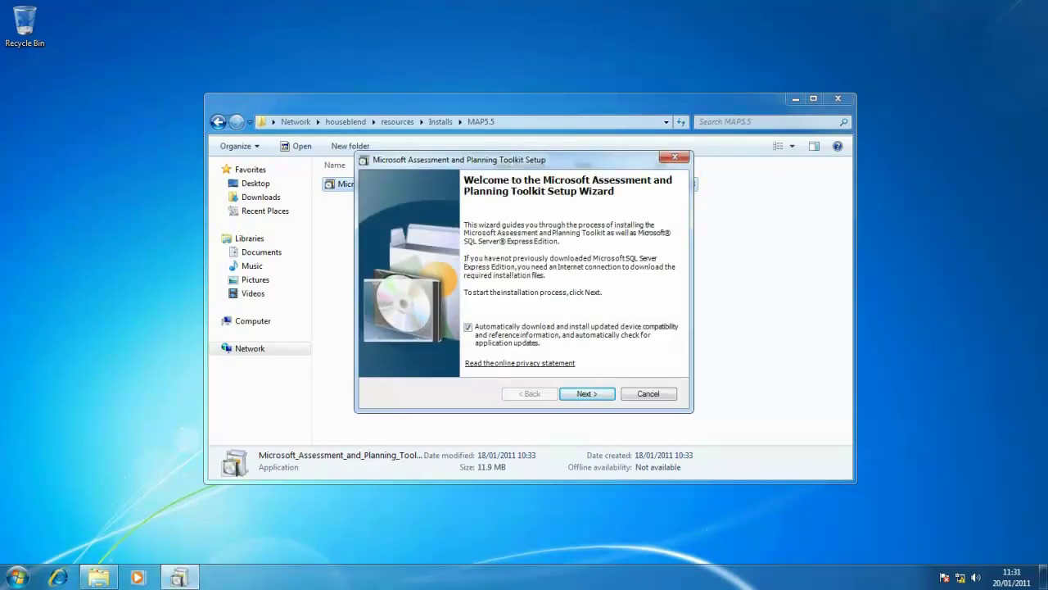
Accept the MAP licence, keep the default install folder, and choose previously downloaded SQL Server Express files
key(Return)
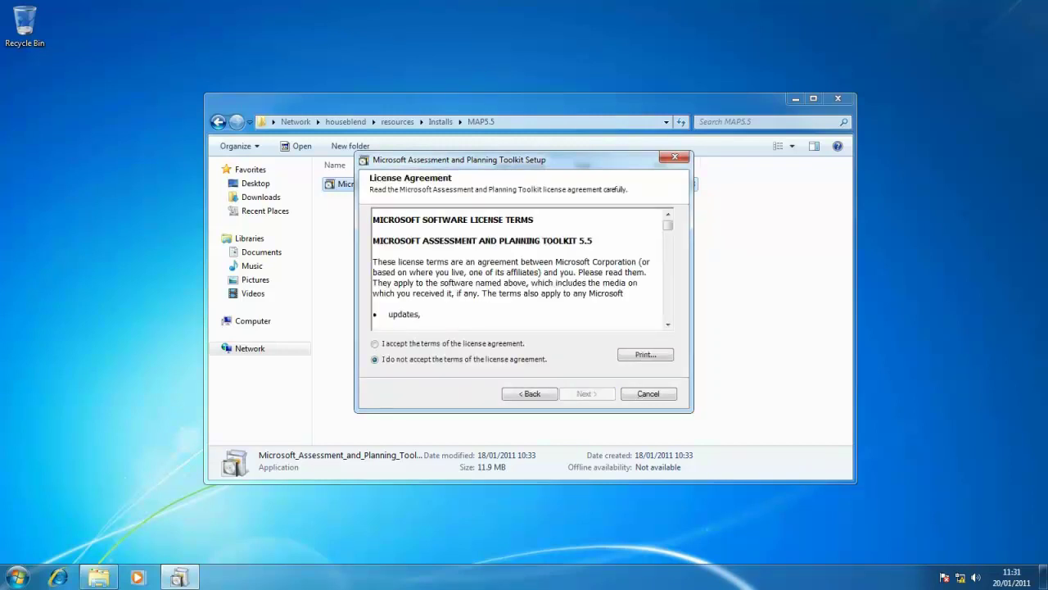
click(375, 343)
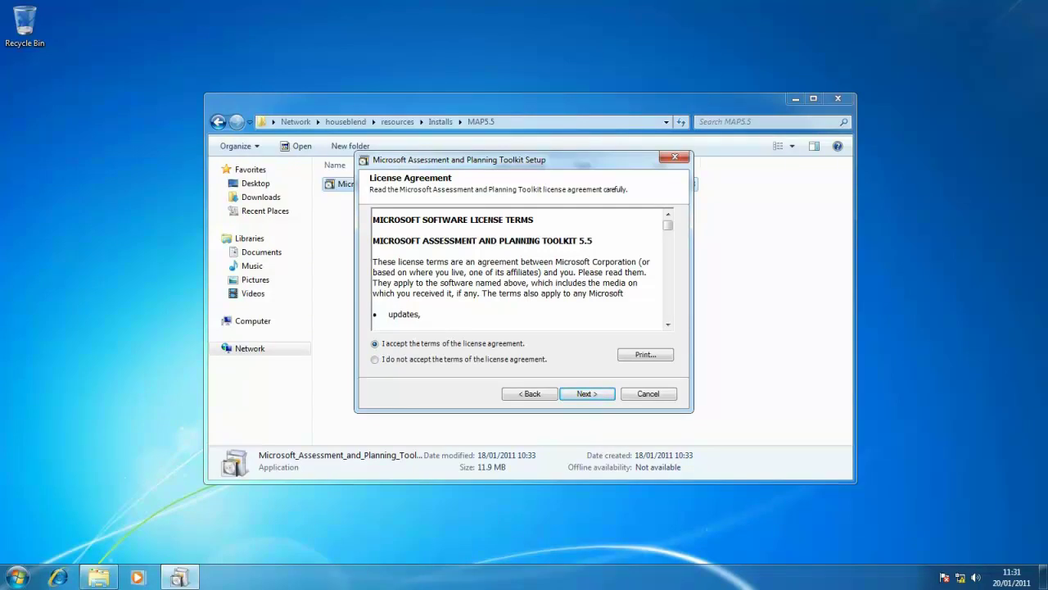
key(Return)
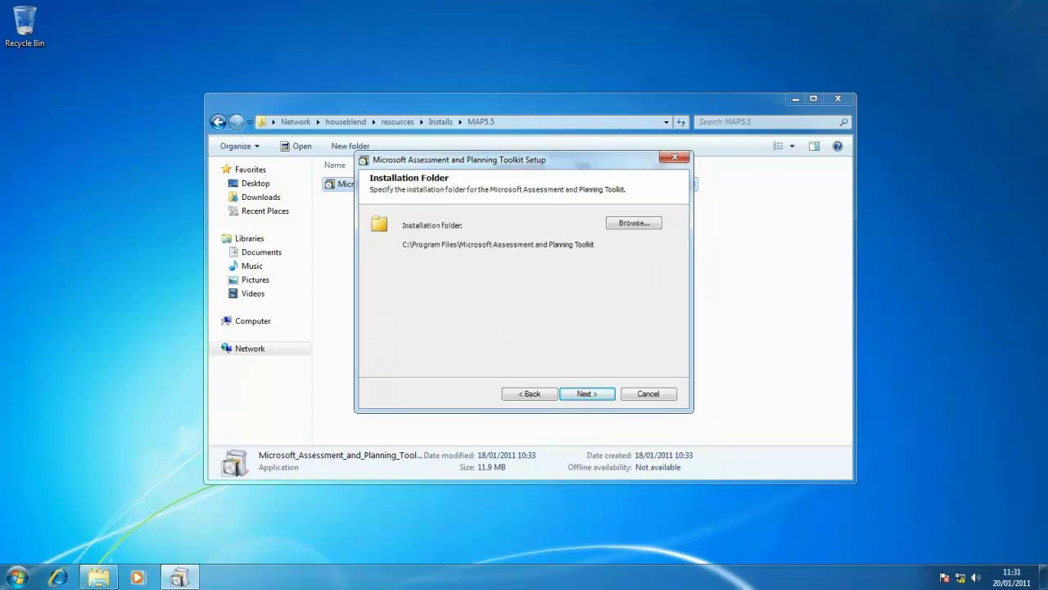
key(Return)
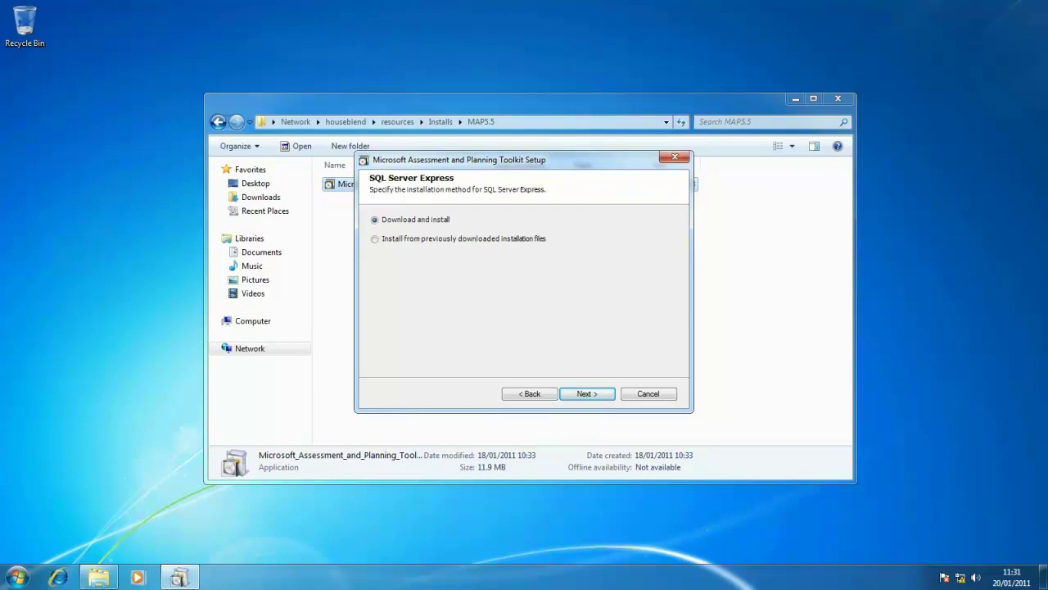
click(374, 239)
Browse for the SQL installer at the \\houseblend\ network location and open its Resources share
key(Return)
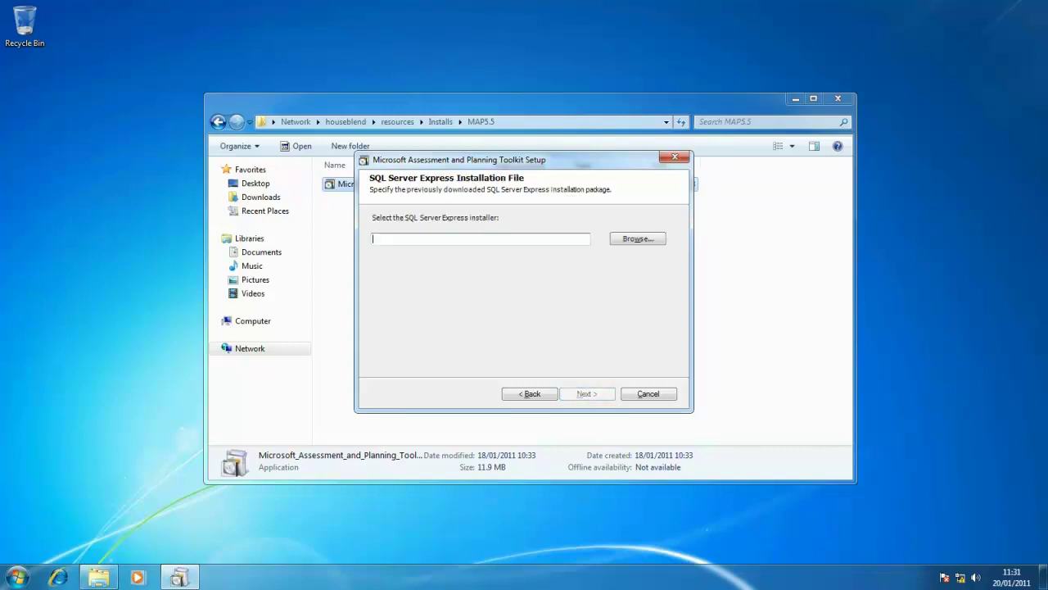
key(Tab)
key(Return)
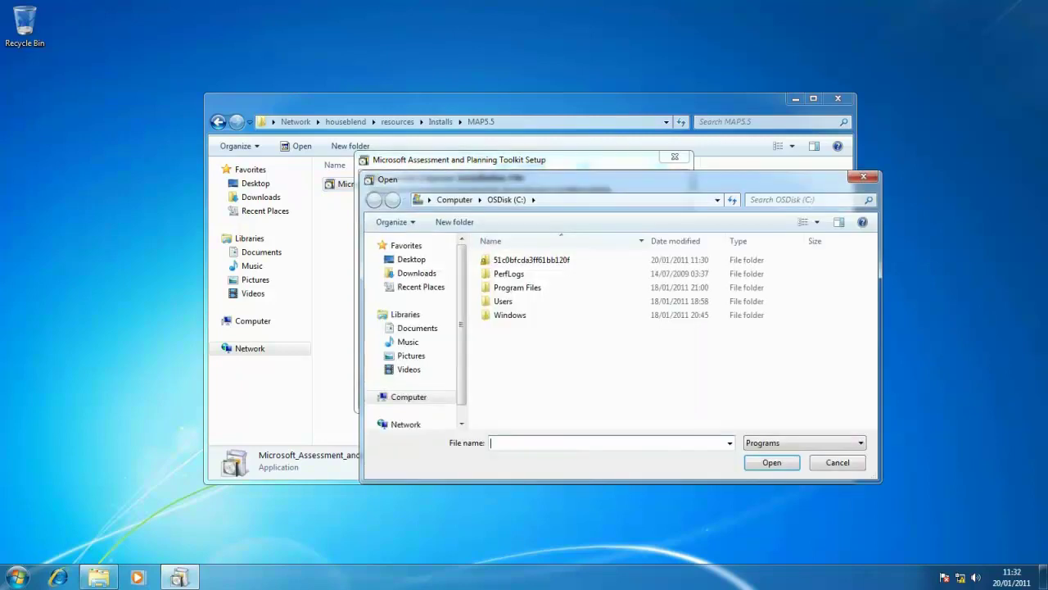
key(alt+d)
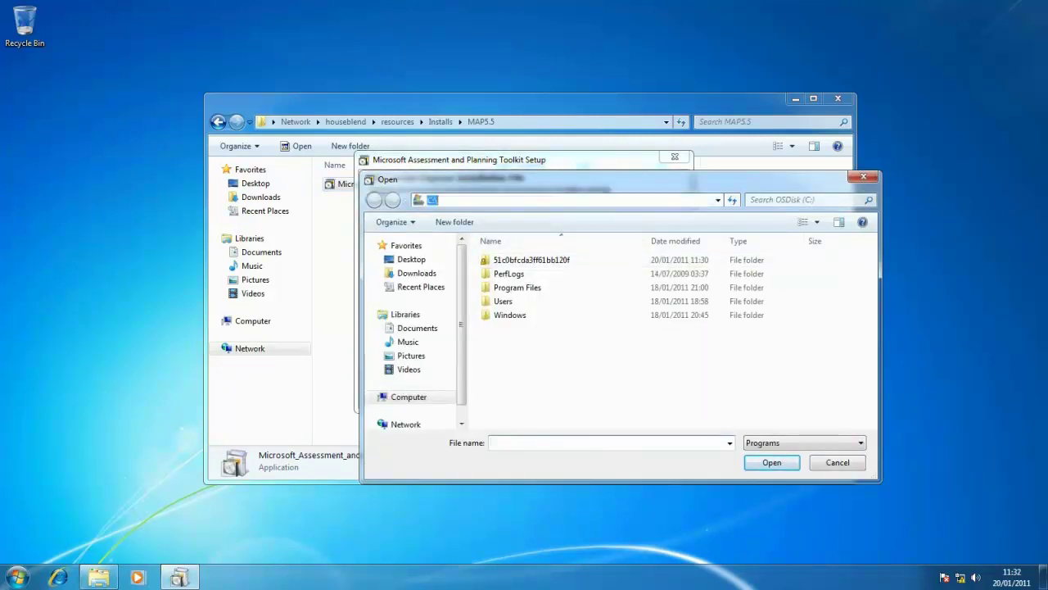
text(\\houseblend\)
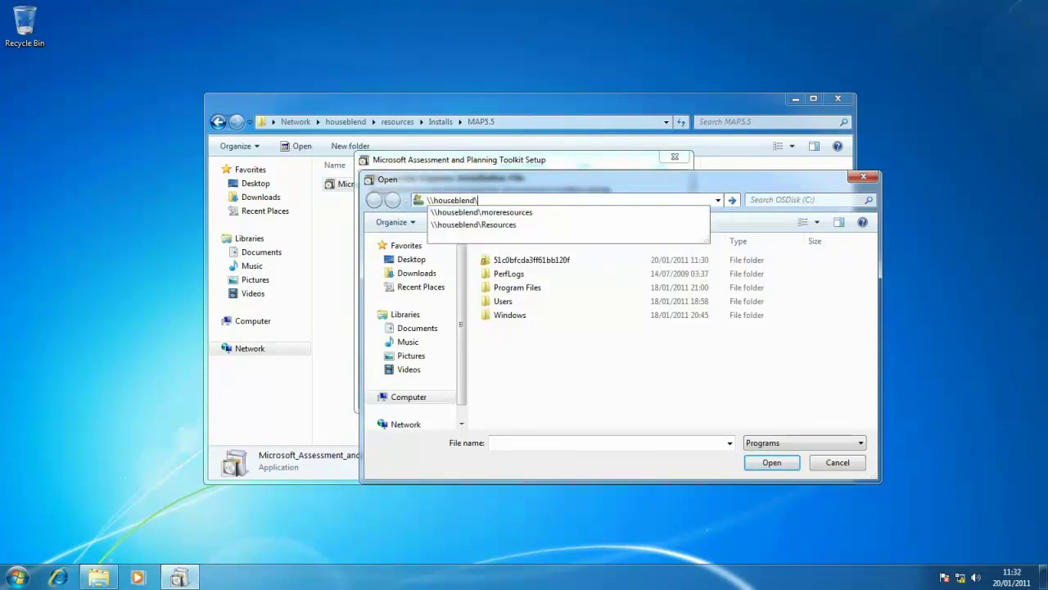
click(474, 224)
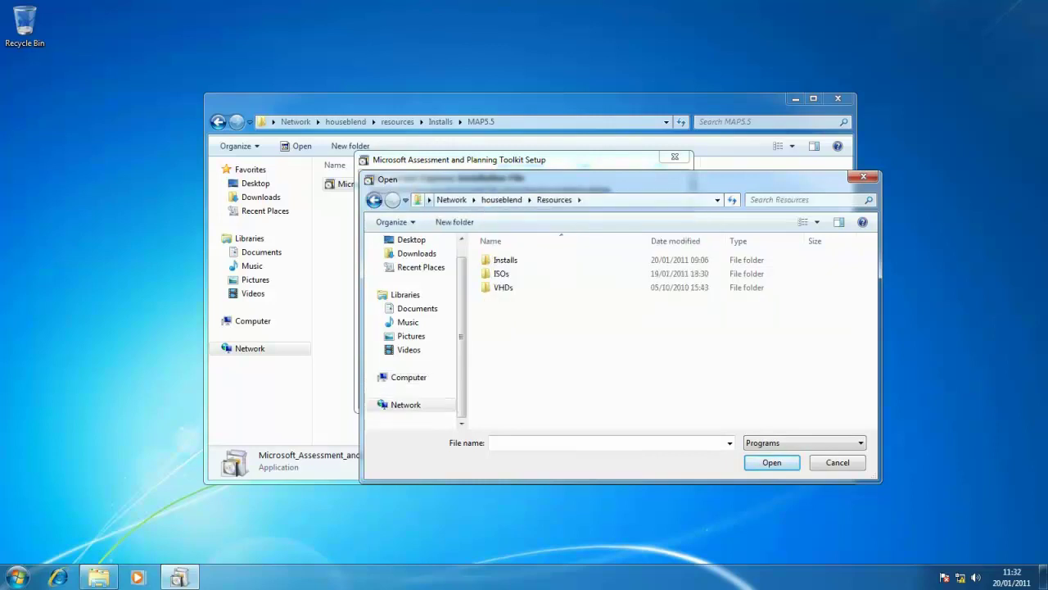
Select SQLEXPRWT_x86_ENU from Installs > SQL Server 2008 R2 Express and continue to the licence
double_click(505, 260)
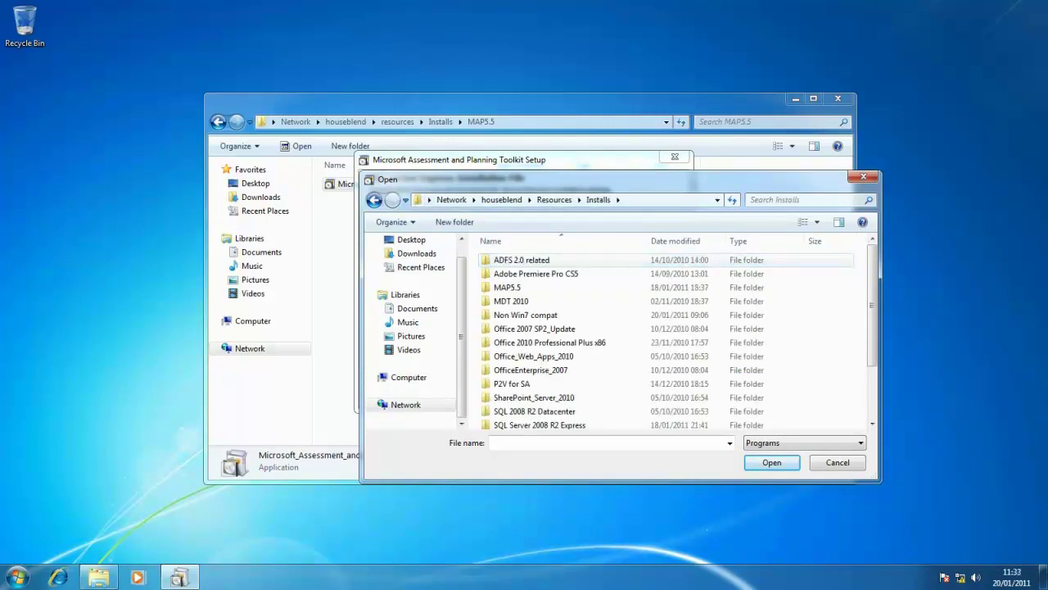
scroll(573, 344, down, 2)
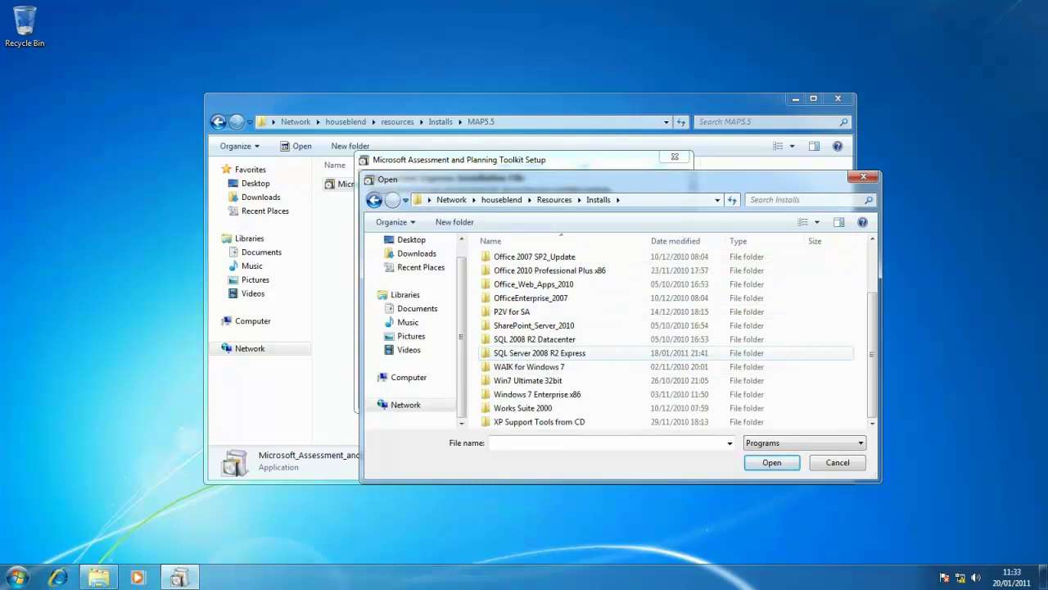
double_click(540, 353)
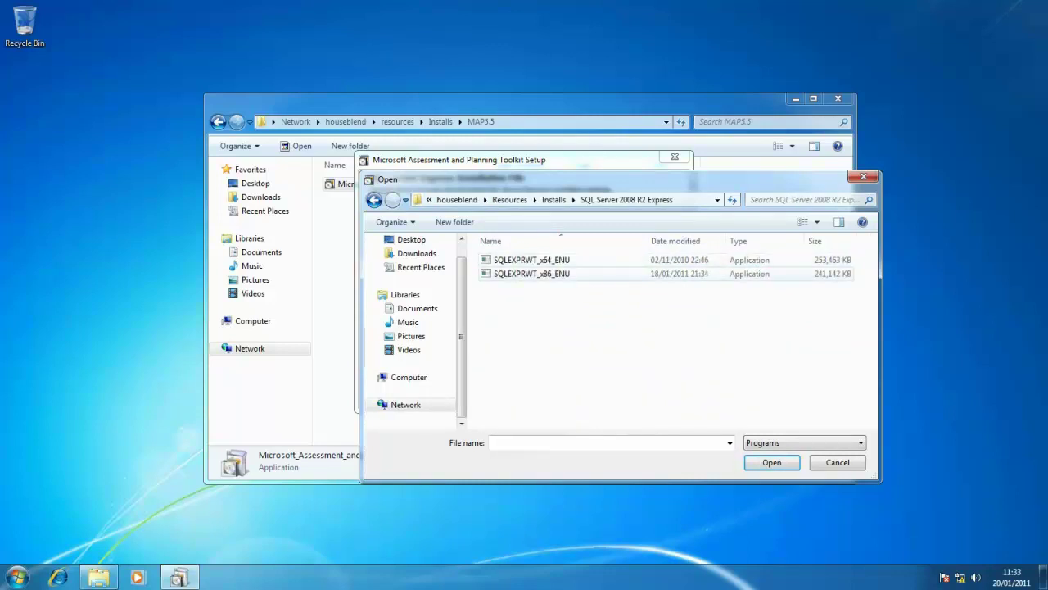
click(531, 274)
key(Return)
click(587, 393)
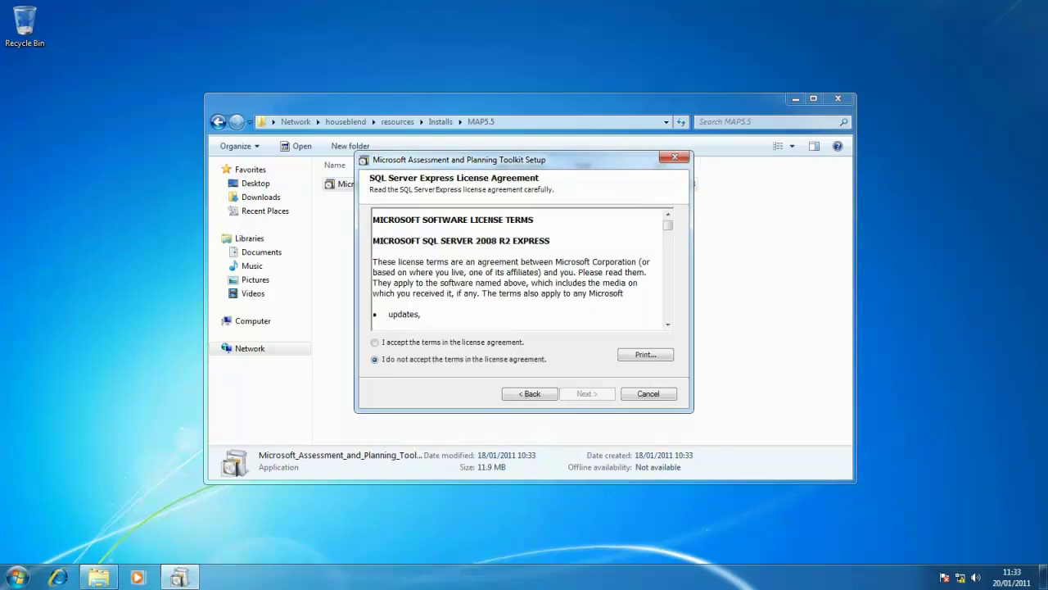
Accept the SQL Server Express licence terms and install the toolkit with SQL Server
click(375, 341)
click(587, 393)
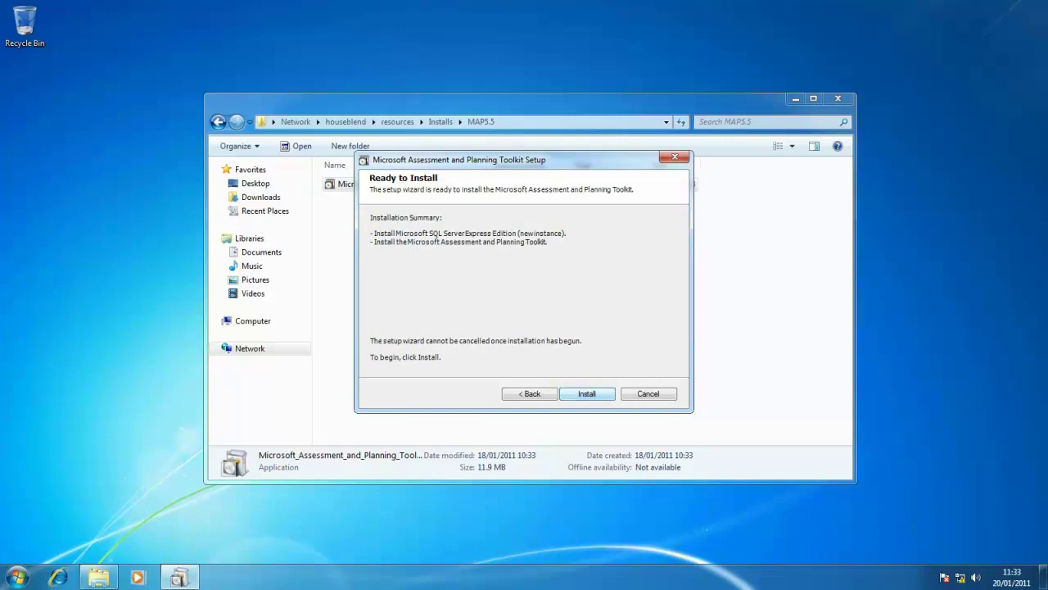
click(587, 393)
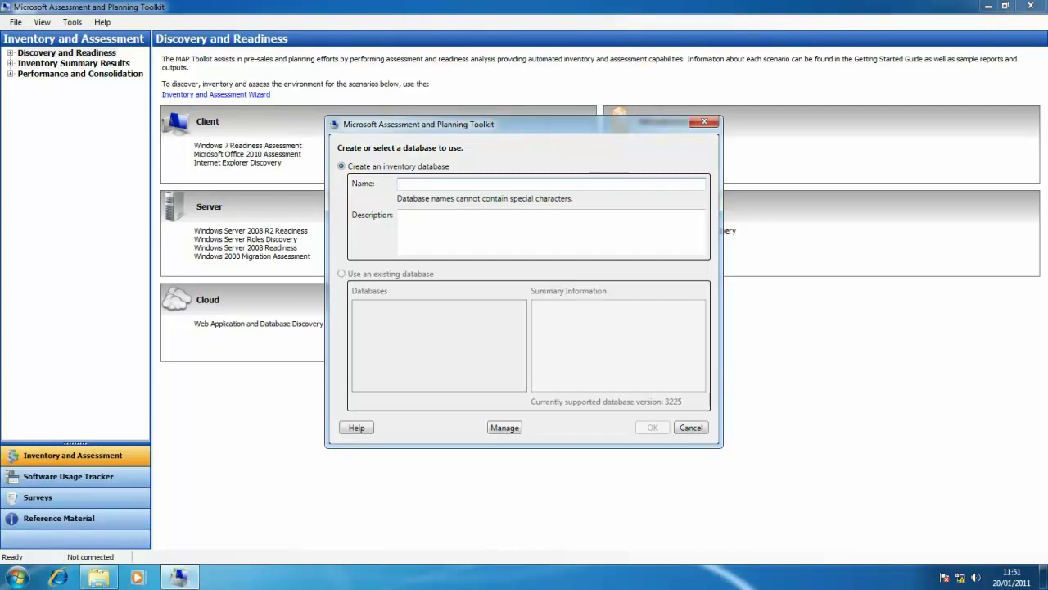
Create a database named 'MAP' with the description 'My MAP database'
text(MAP)
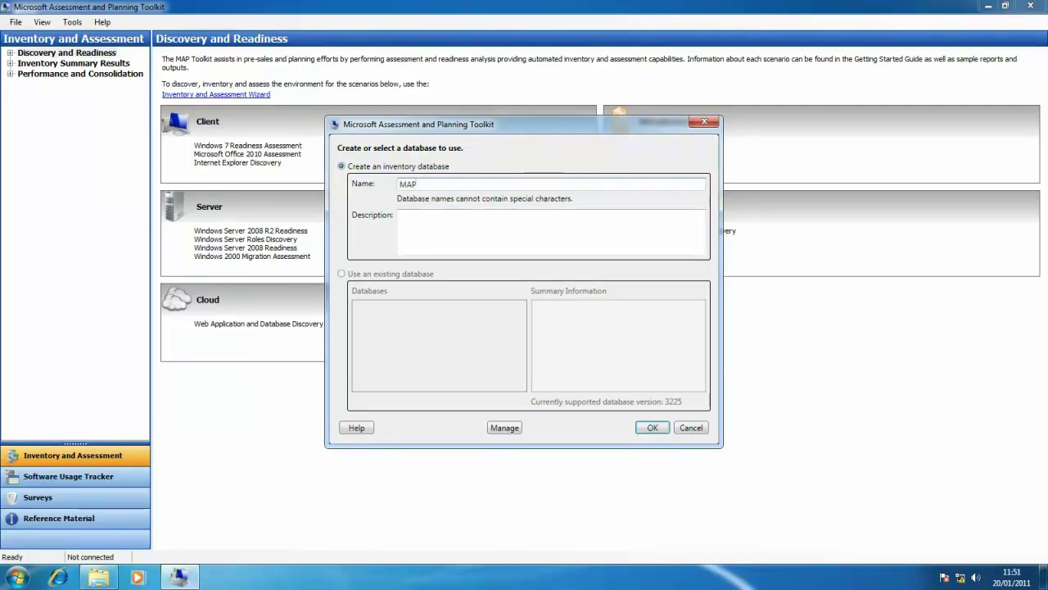
click(401, 215)
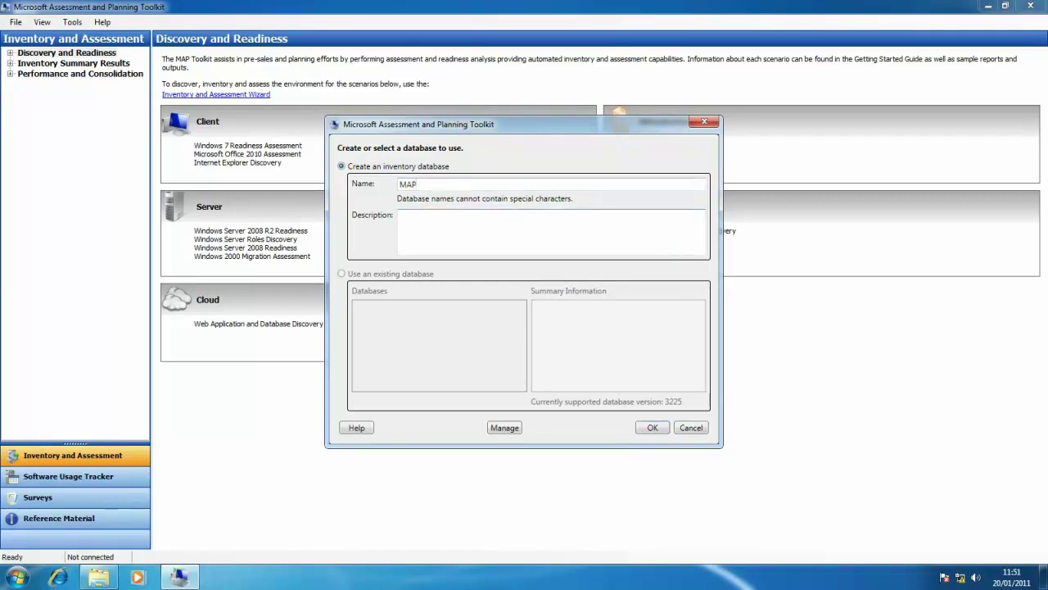
text(My MAP database)
key(Return)
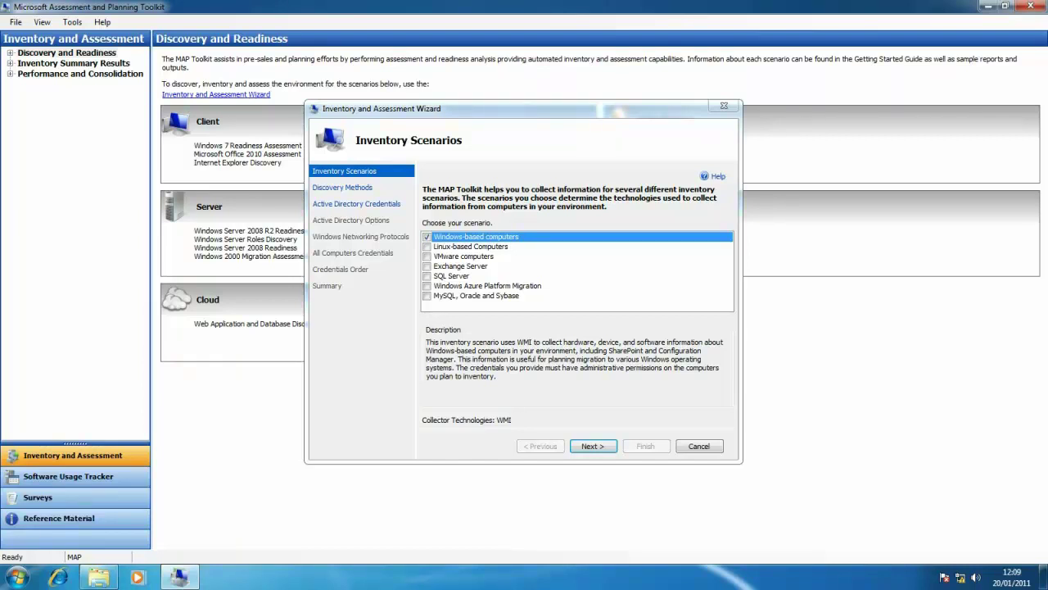
Review the Linux, VMware, Exchange, SQL, Azure and database scenarios, then select Windows-based computers
click(470, 246)
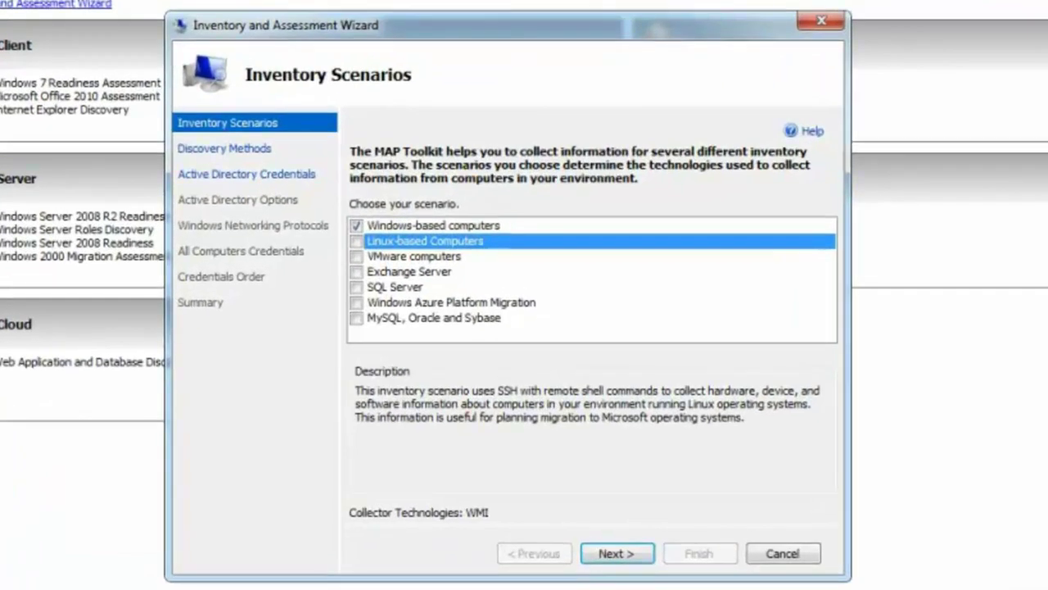
click(413, 257)
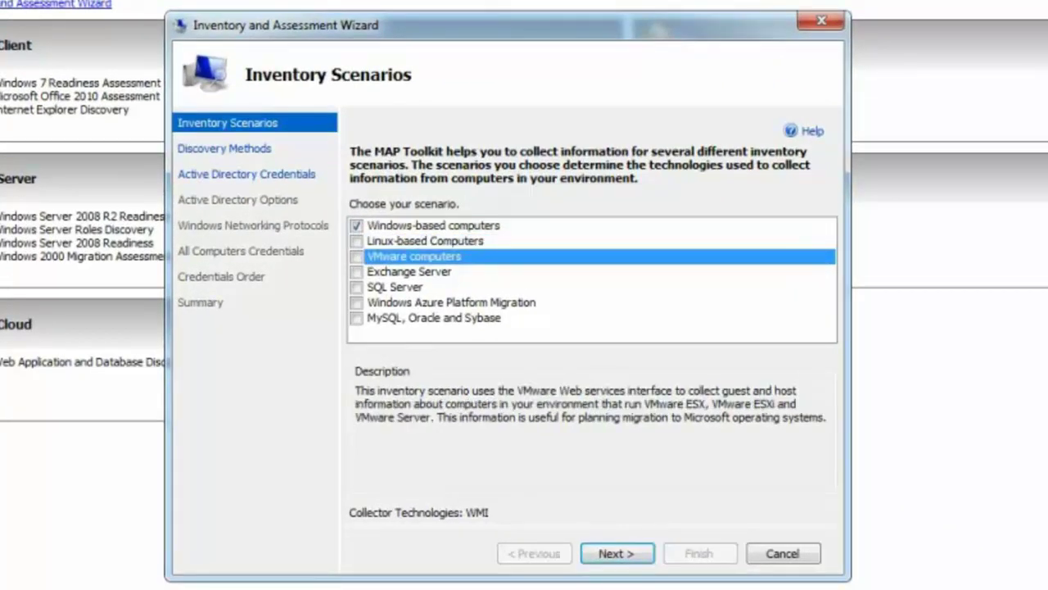
click(410, 271)
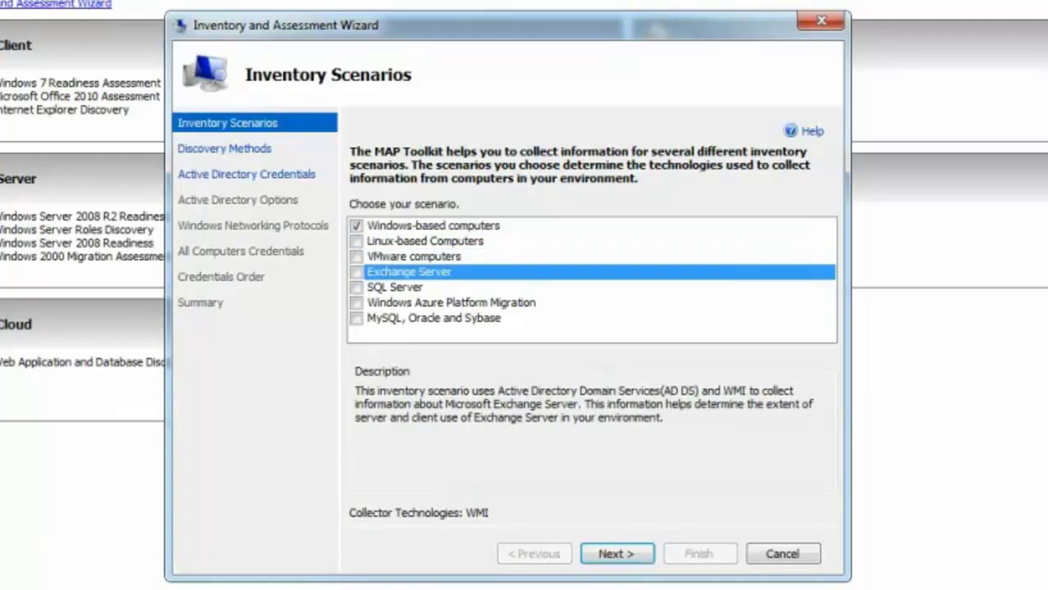
click(395, 286)
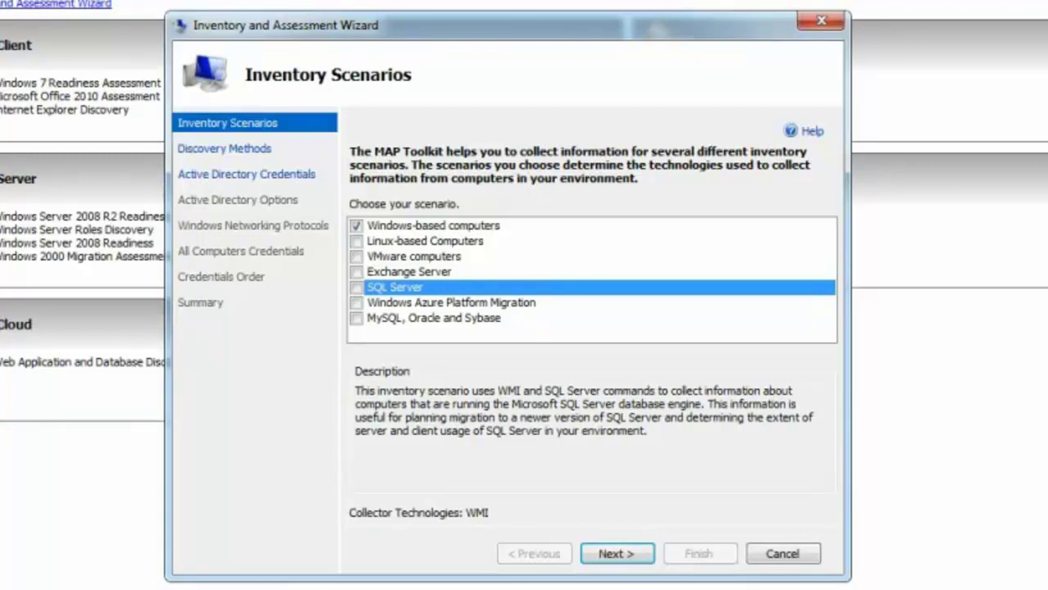
click(451, 302)
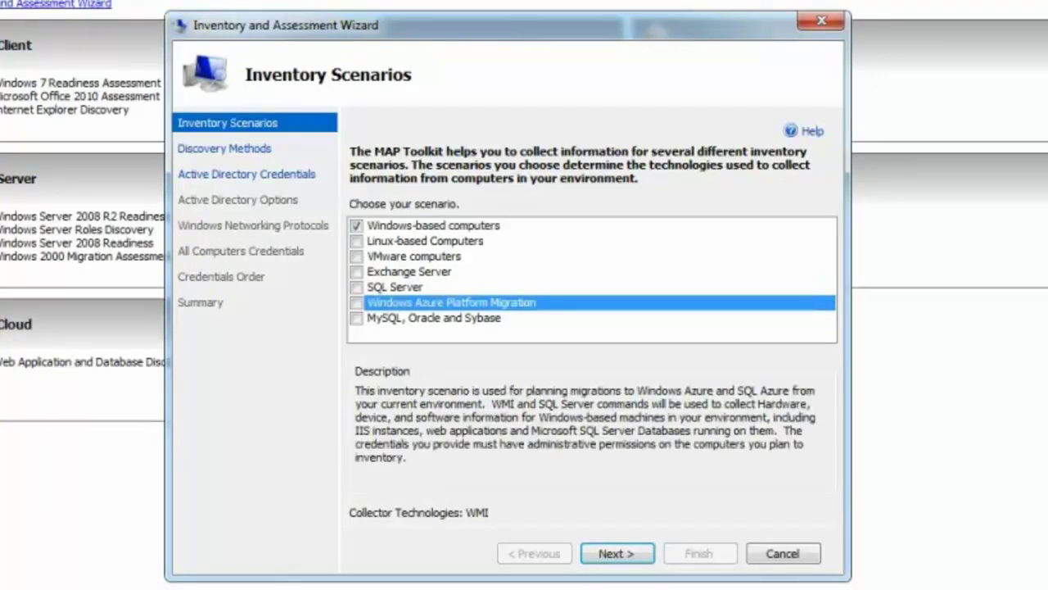
click(433, 318)
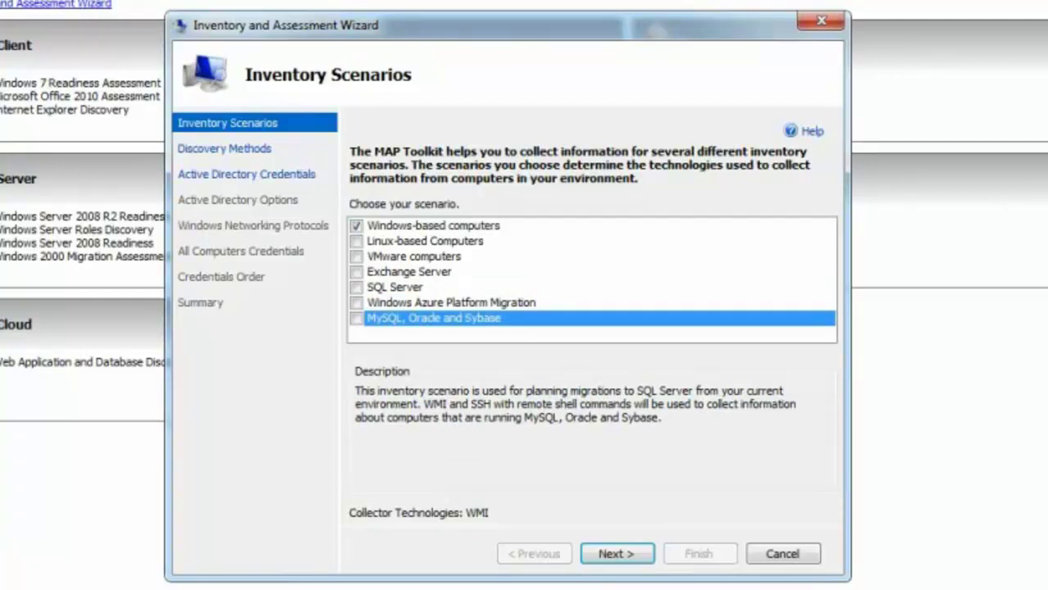
click(433, 225)
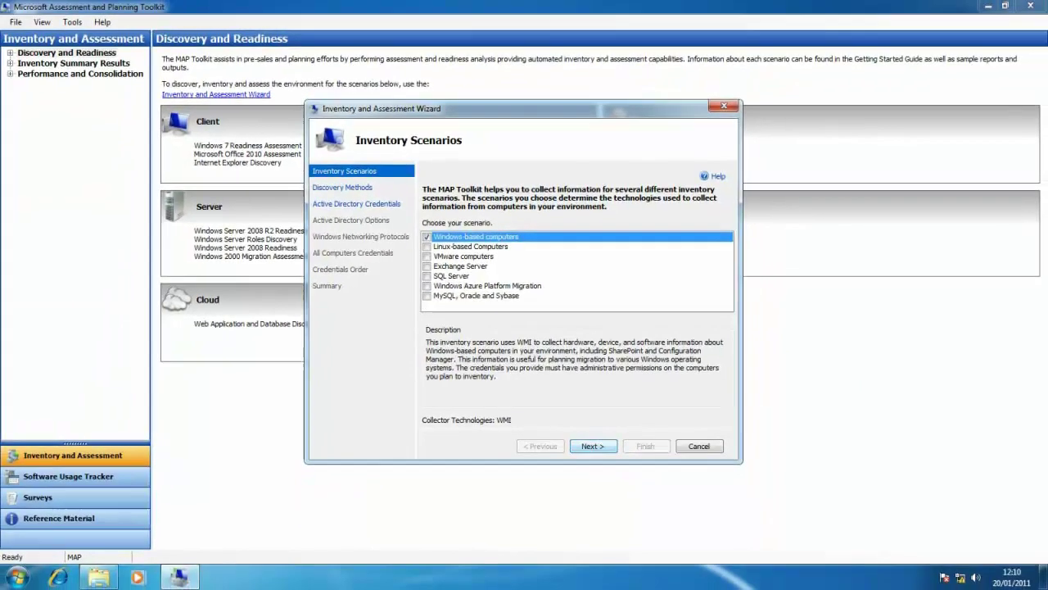
key(Return)
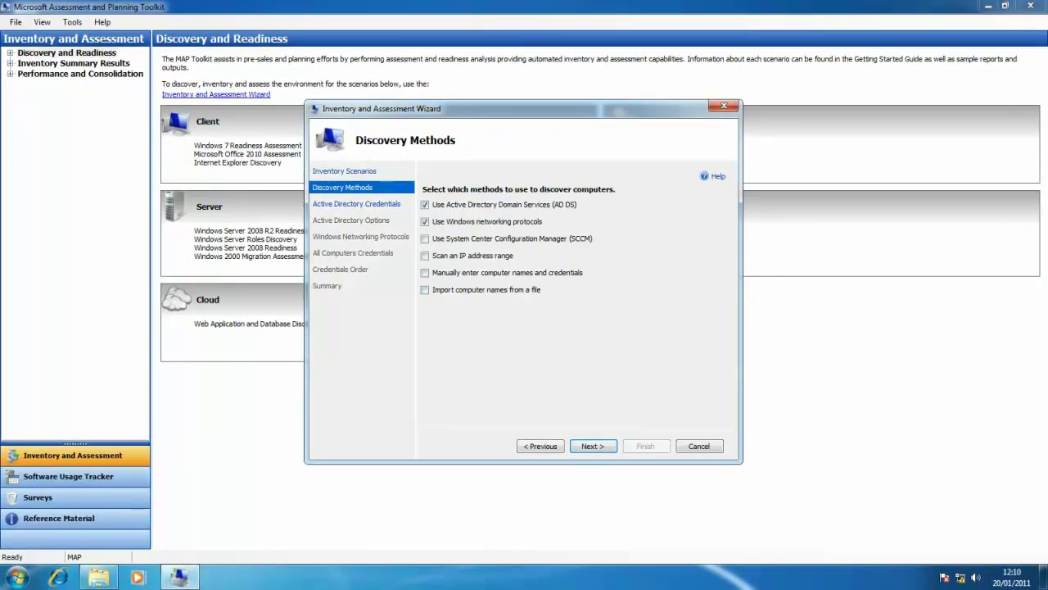
Replace Windows networking protocols discovery with an IP address range scan, keeping Active Directory
click(425, 221)
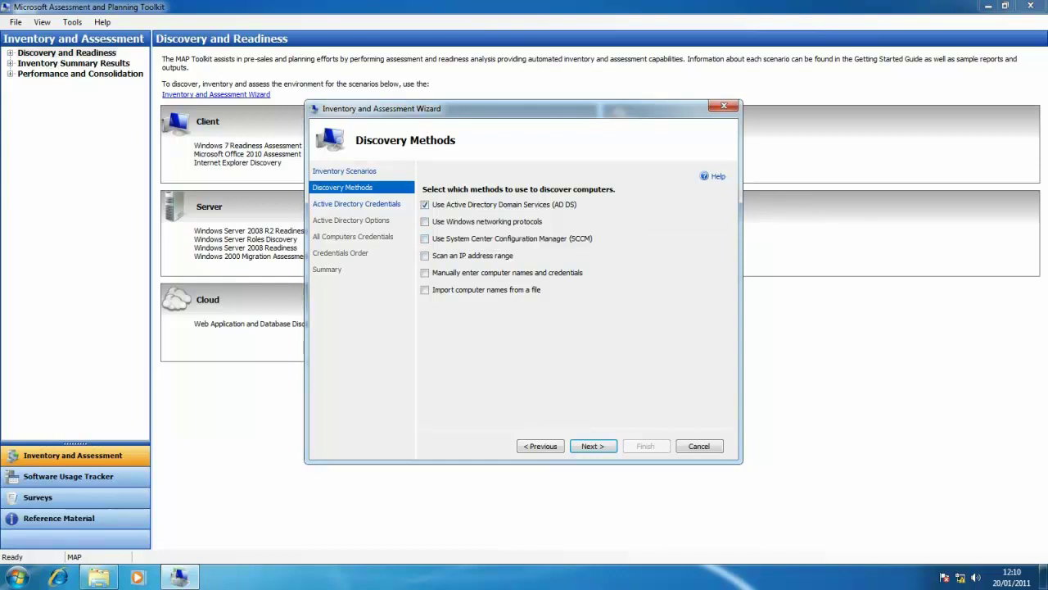
click(424, 255)
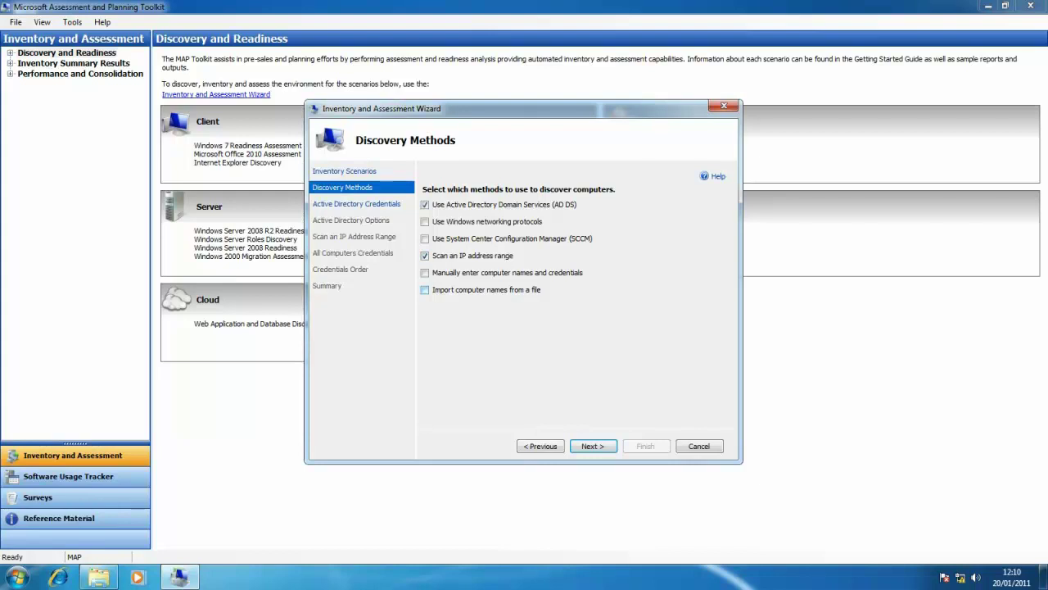
key(Return)
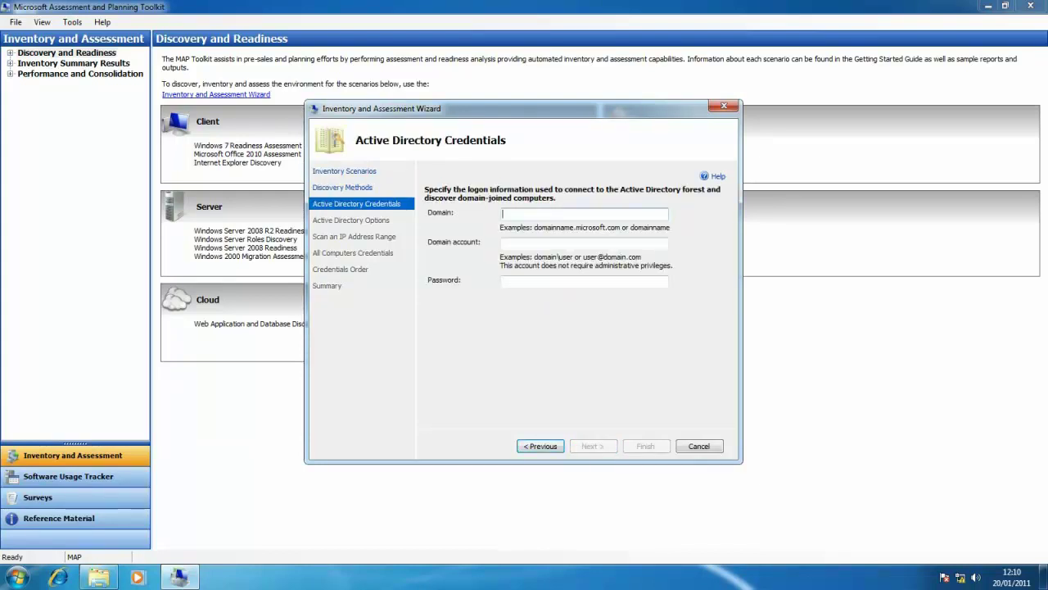
Enter domain 'corp', the administrator account and its password as Active Directory credentials
text(corp)
key(Tab)
text(administrator)
key(Tab)
text(**)
key(BackSpace)
key(BackSpace)
key(BackSpace)
text(*********)
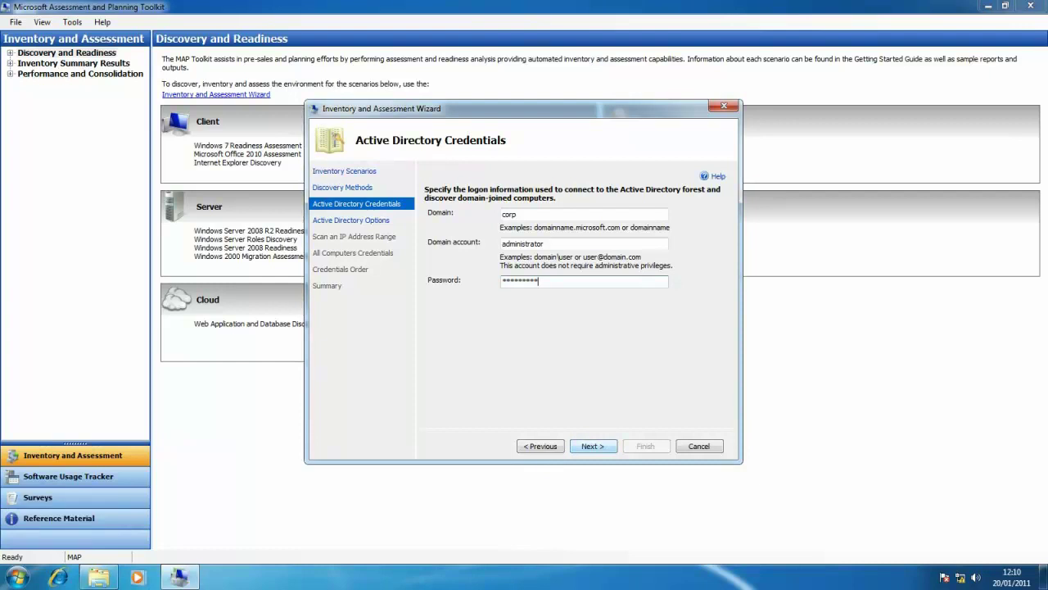
key(Tab)
key(Return)
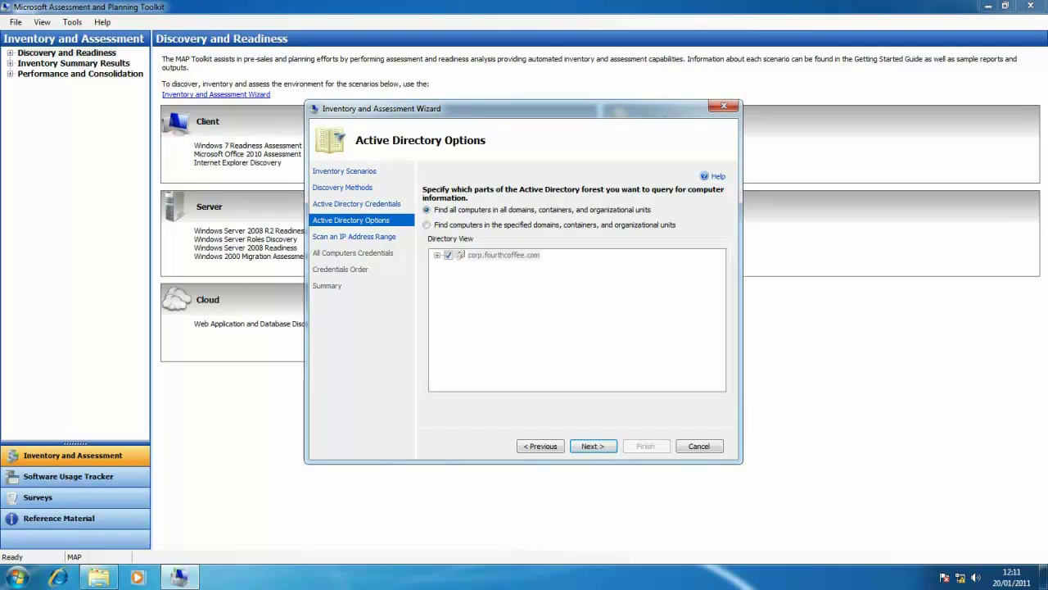
Set the IP scan range from 10.1.1.1 to 10.1.1.255
key(Return)
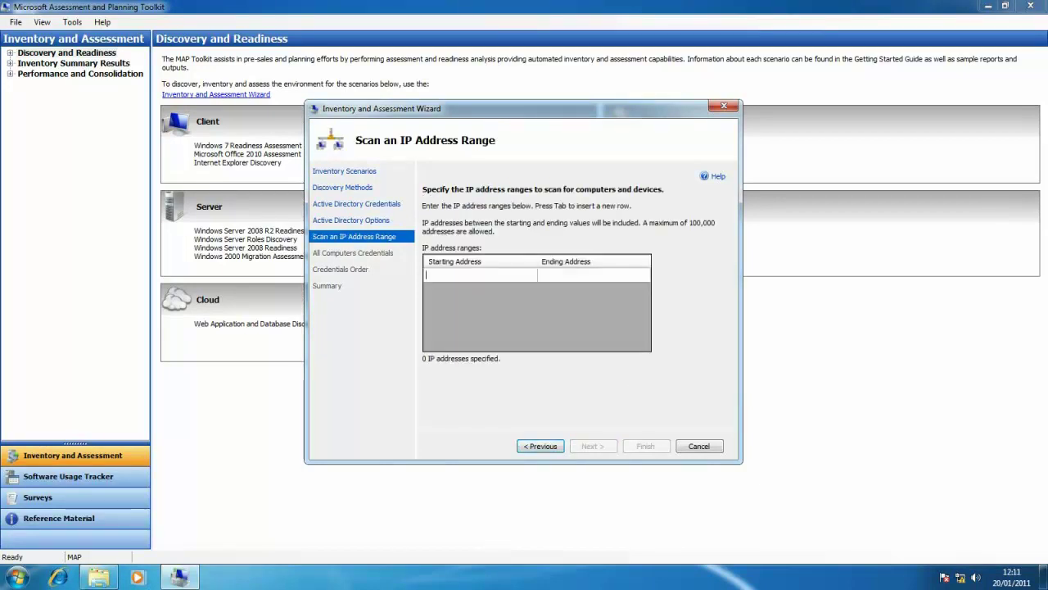
text(10.1.1.1)
key(Tab)
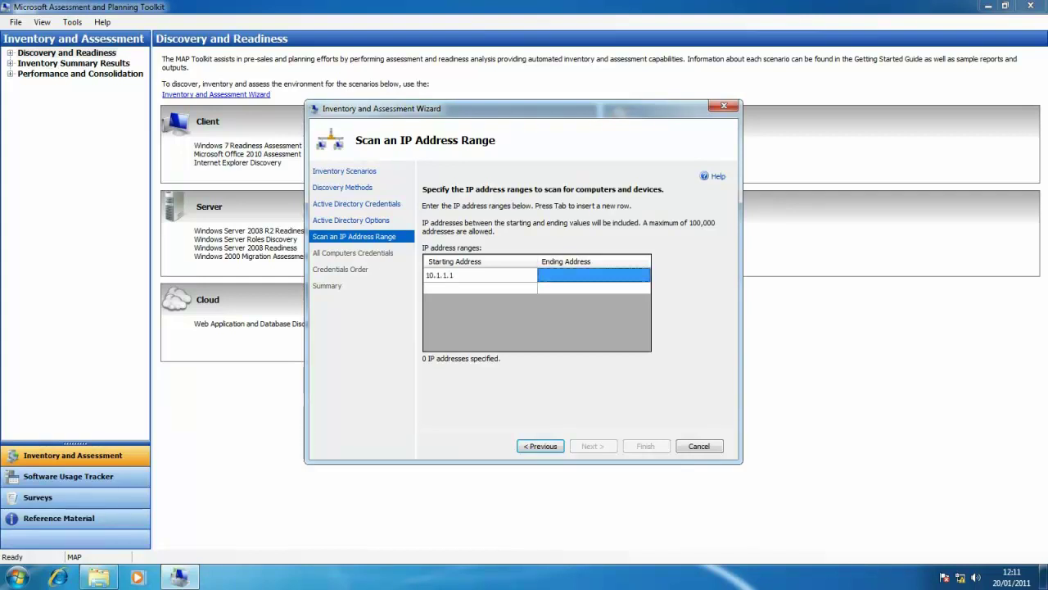
text(10.1.1)
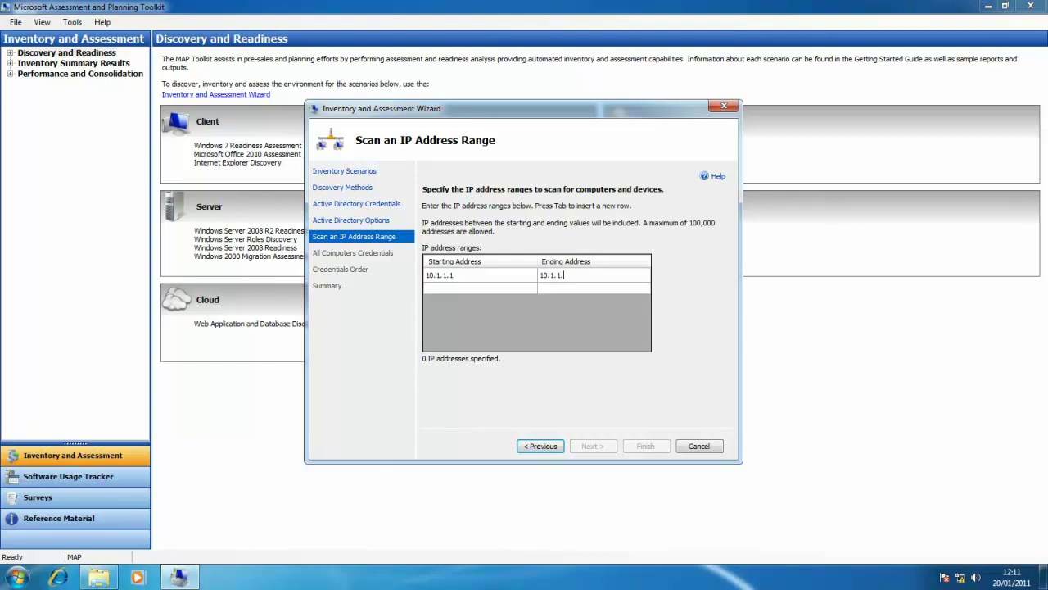
text(.255)
key(Tab)
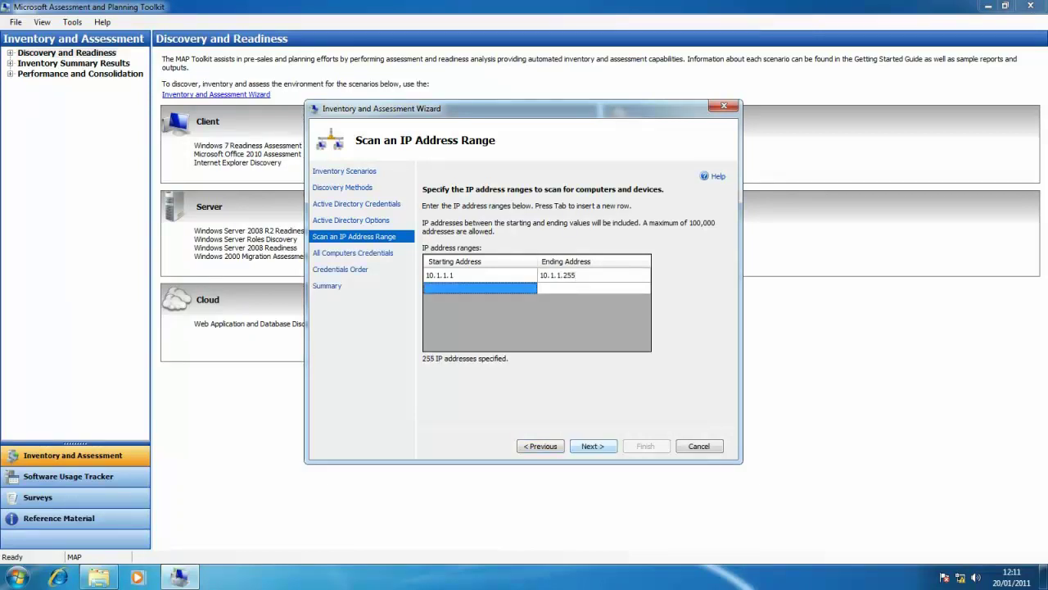
key(Return)
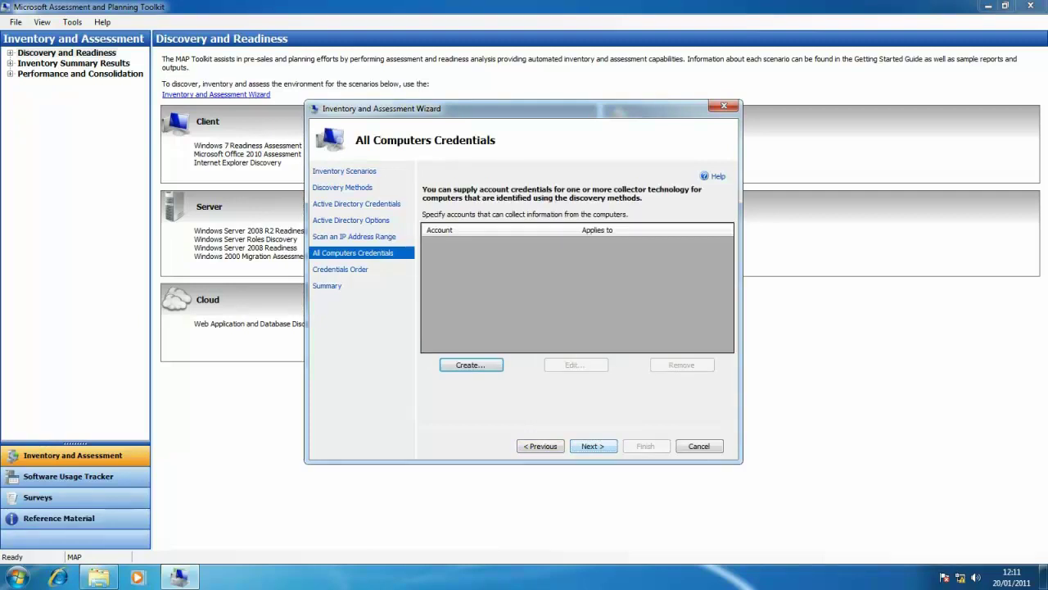
Add a WMI credential for the corp\administrator account with its password; the logon fails
key(Return)
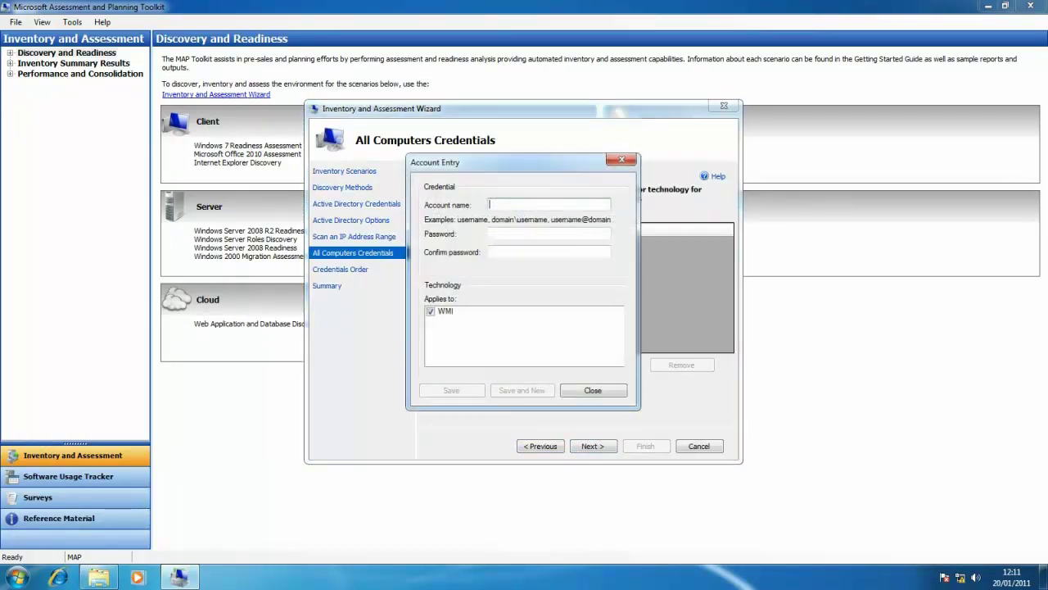
text(corp\administrator)
key(Tab)
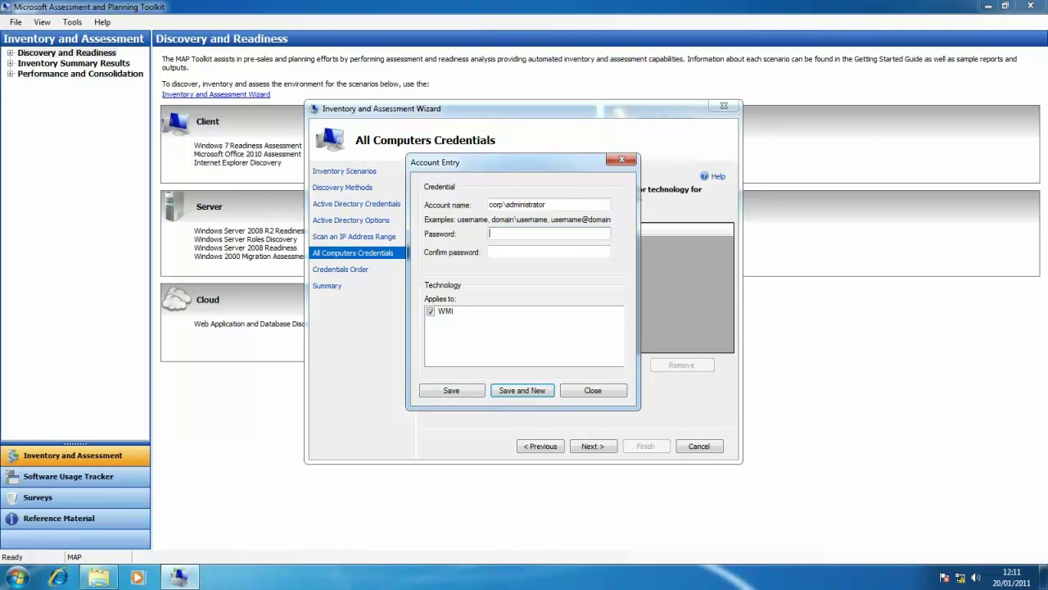
text(Pa$$w0rd)
key(Tab)
text(Pa$$w0rd)
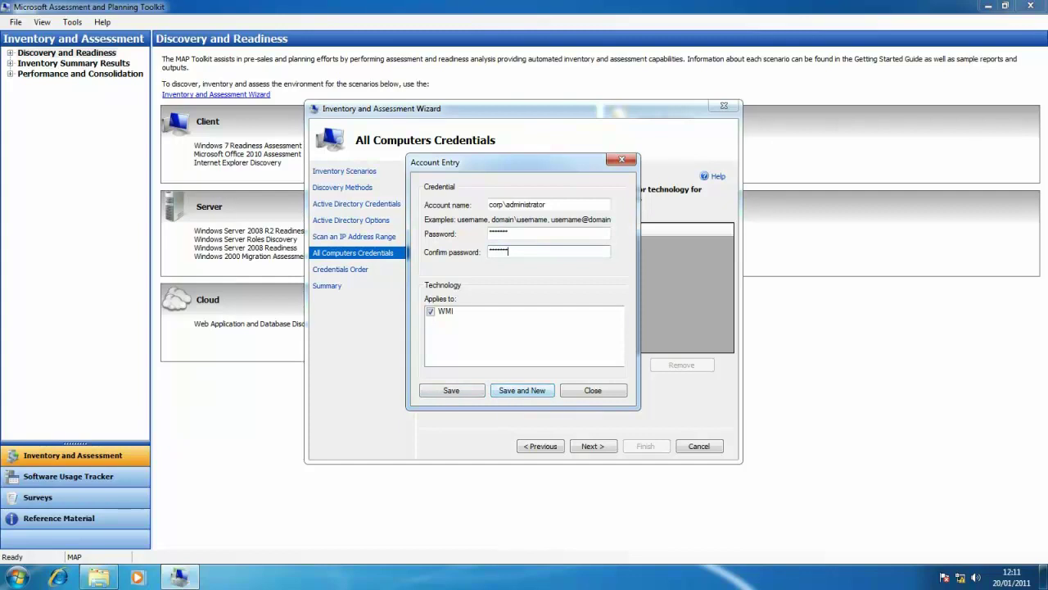
key(Return)
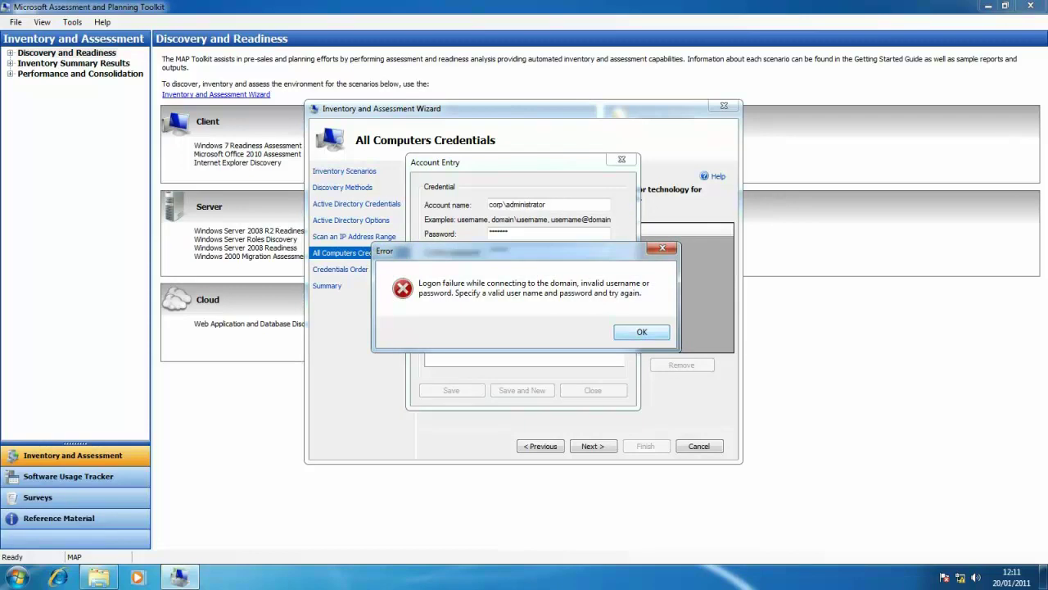
key(Return)
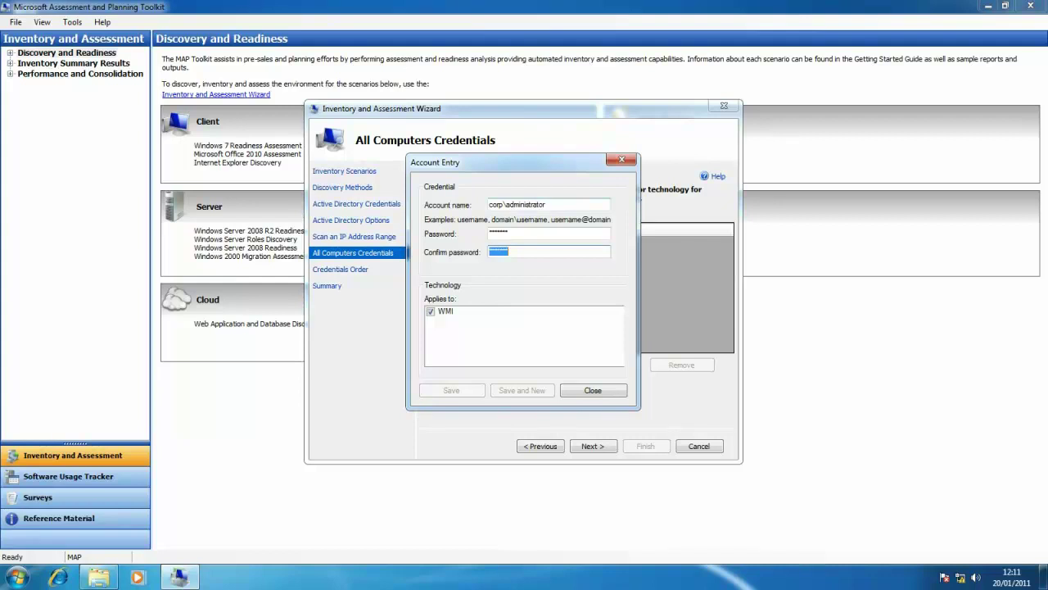
Change the account's domain to corp.fourthcoffee.com, re-enter the password, and save the credential
click(500, 204)
text(.fourthcoffee.com)
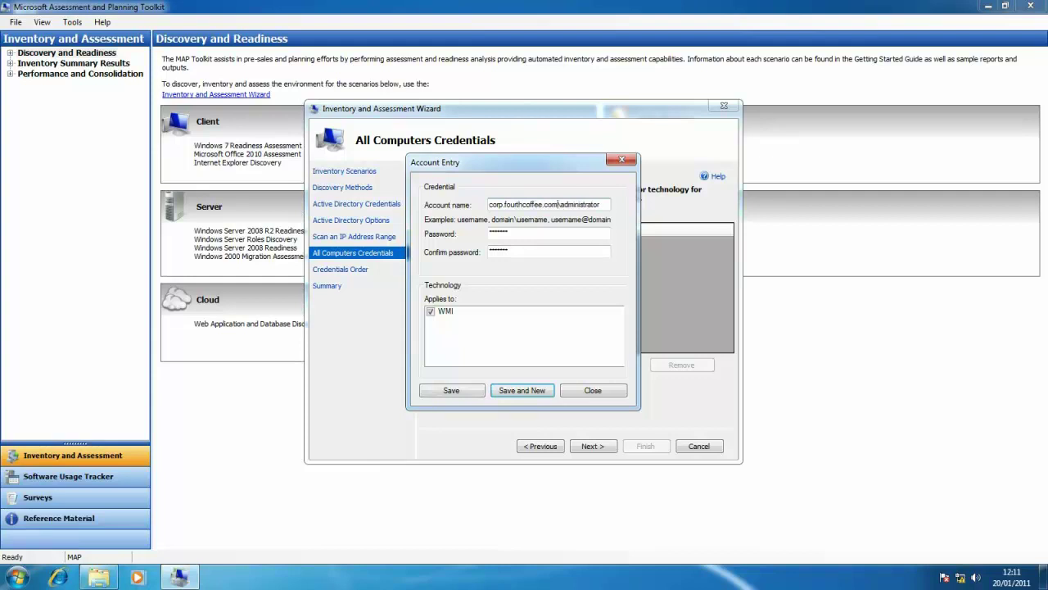
key(Tab)
text(**********)
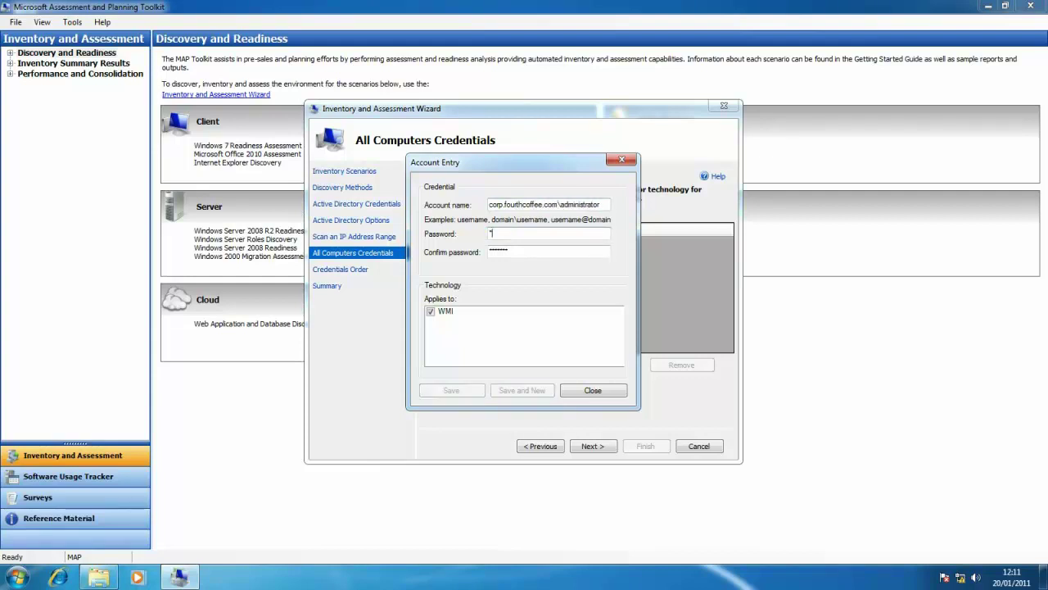
key(Tab)
text(**********)
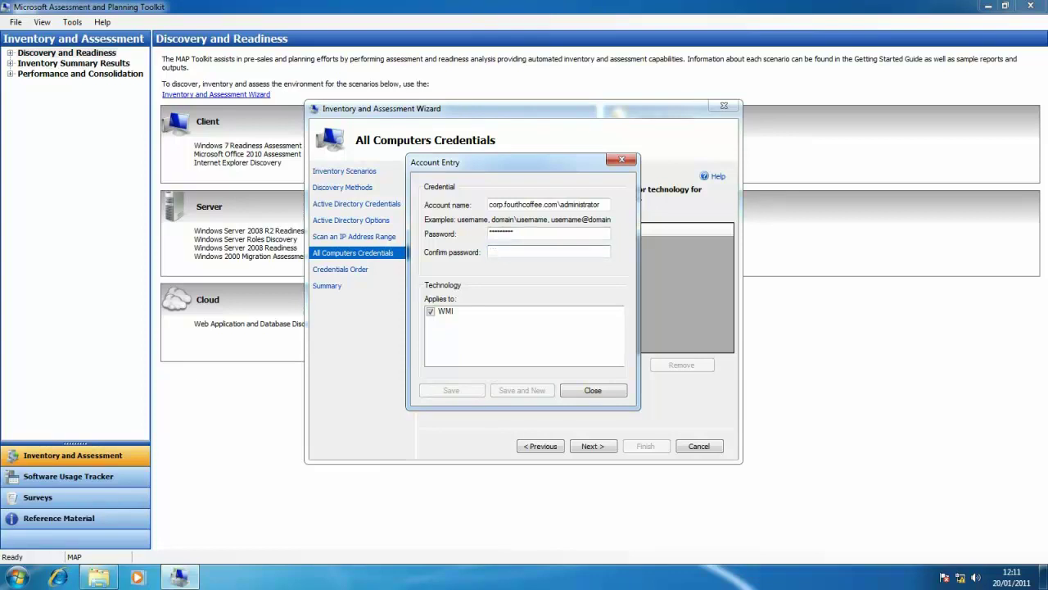
key(Return)
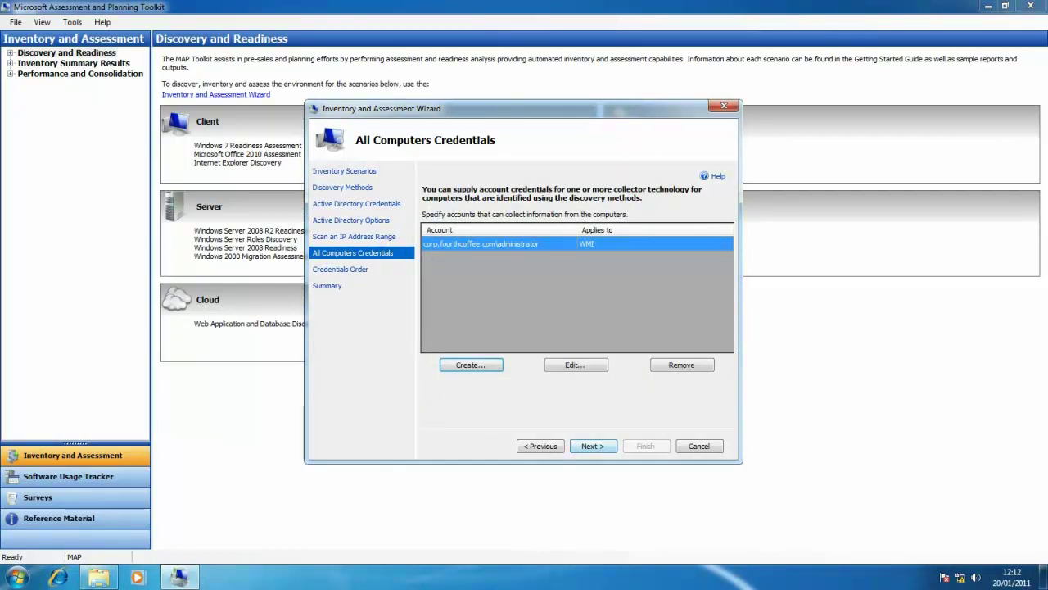
key(alt+n)
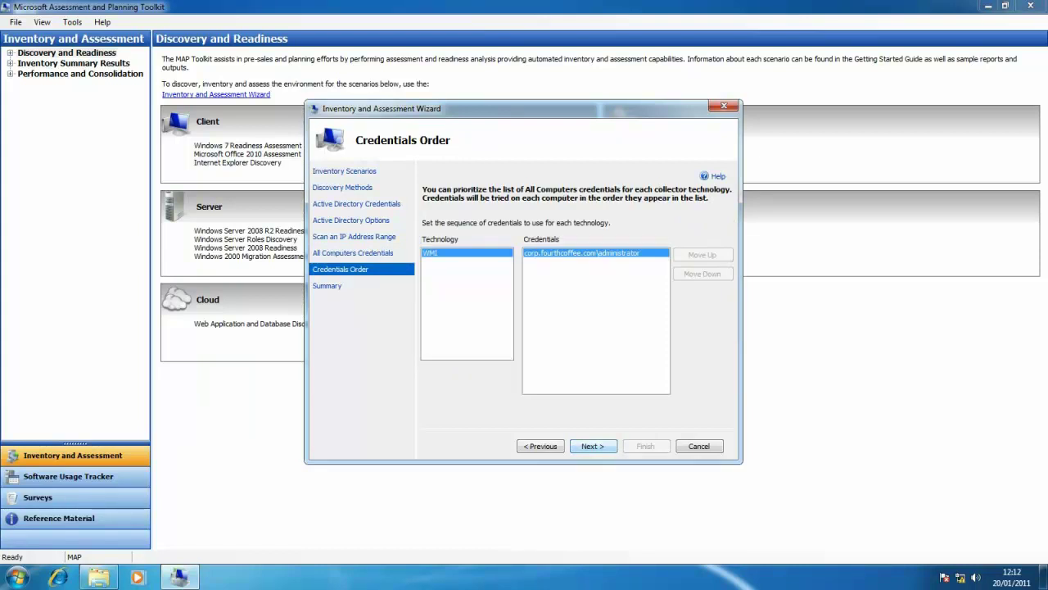
Confirm the credentials order and summary, then finish the wizard to run the inventory and assessment
key(alt+n)
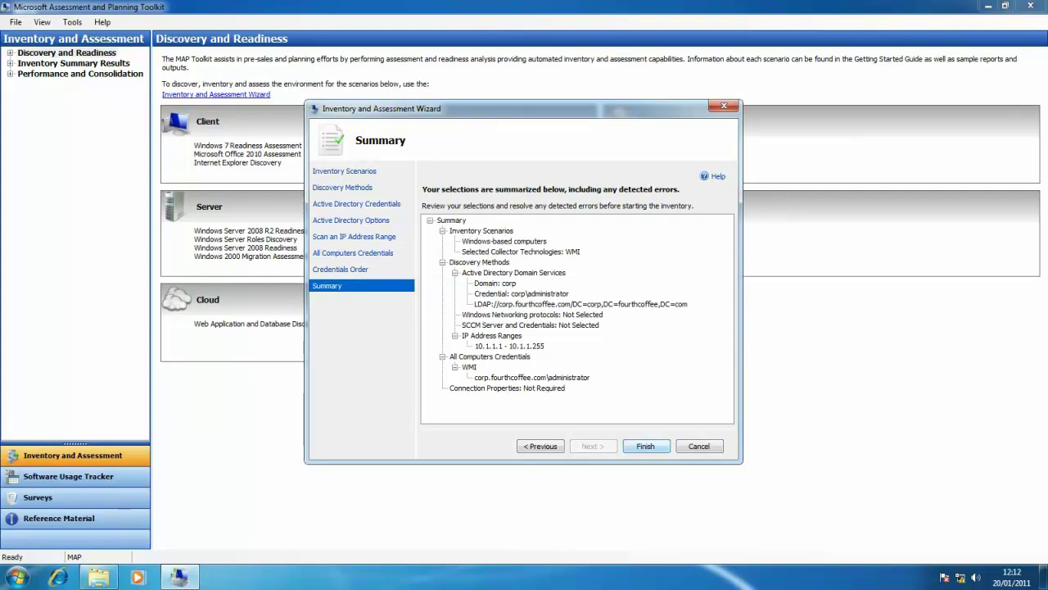
key(Return)
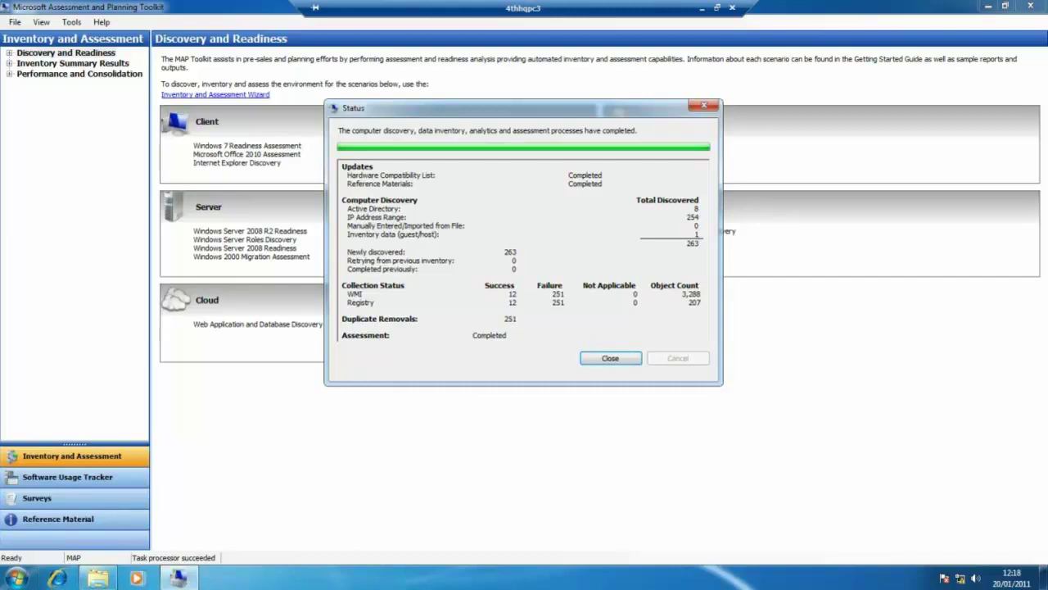
Close the completed Status dialog and show Windows 7 Readiness results under Discovery and Readiness
click(610, 357)
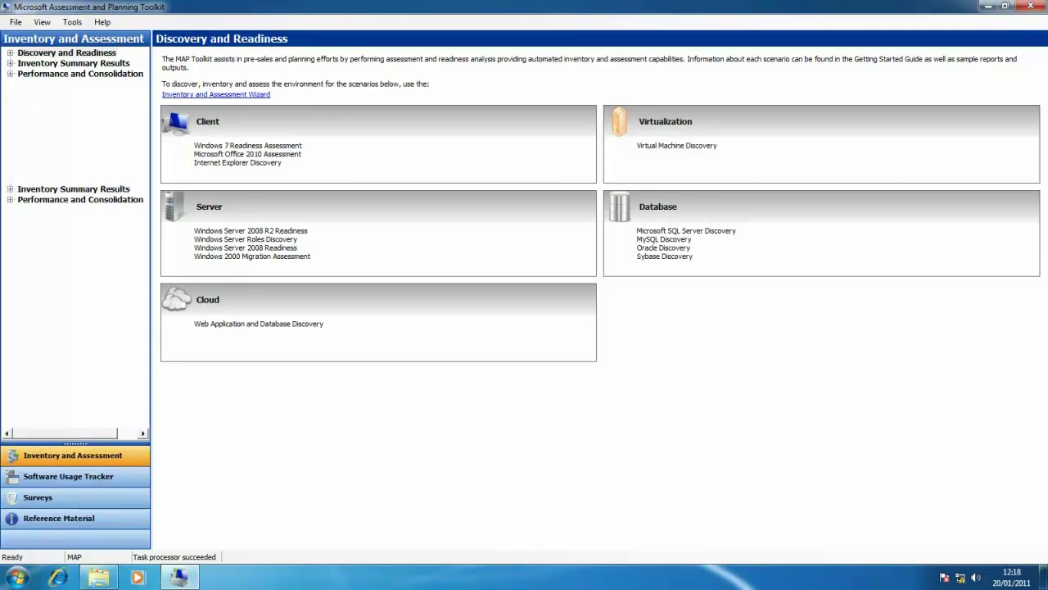
double_click(66, 52)
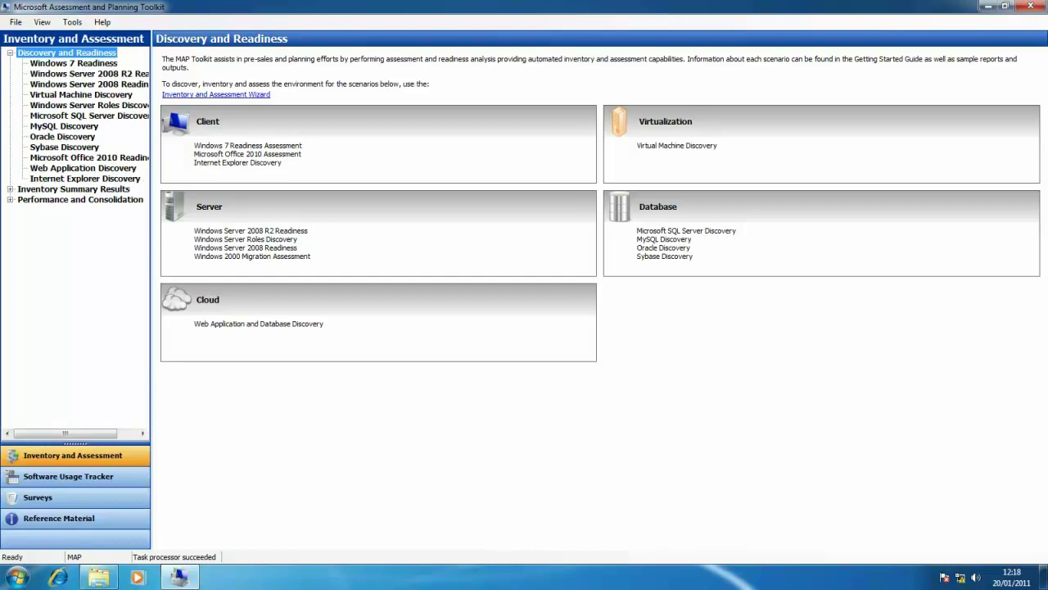
click(73, 63)
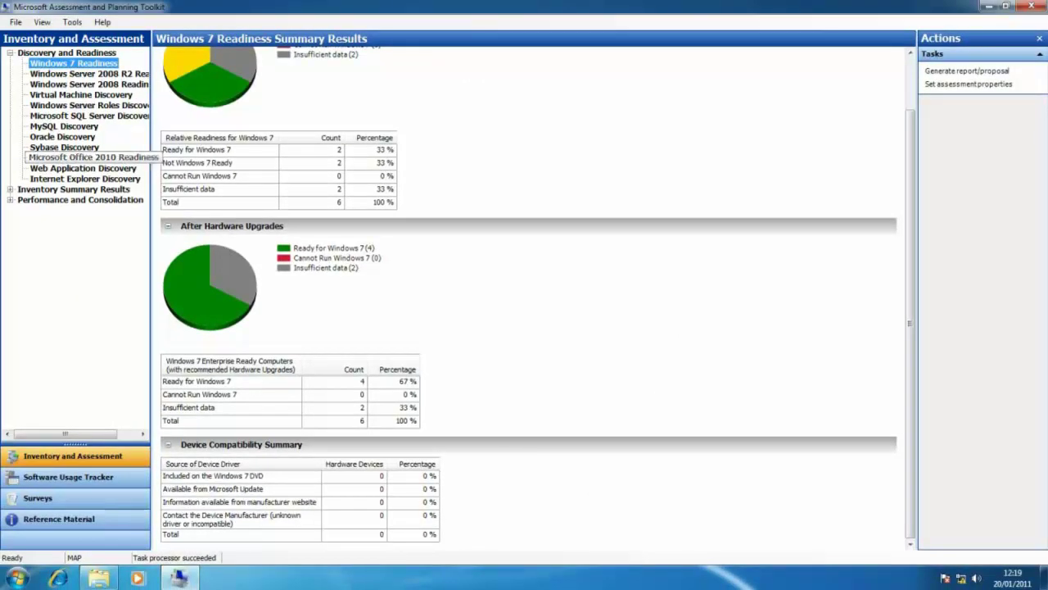
Look over the Office 2010 Readiness results, then return to the Windows 7 readiness summary
click(82, 157)
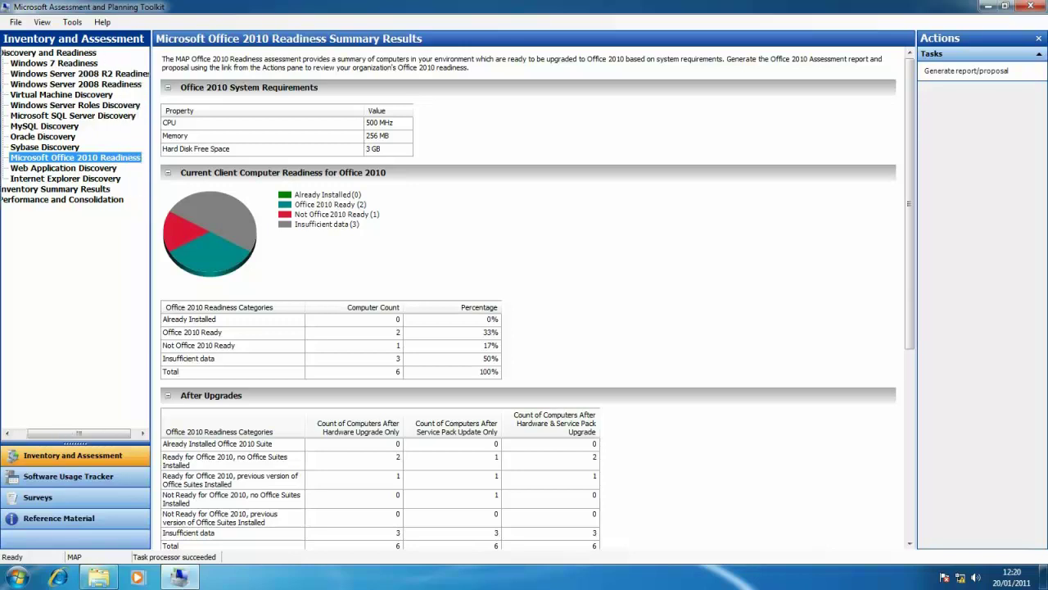
scroll(528, 298, down, 5)
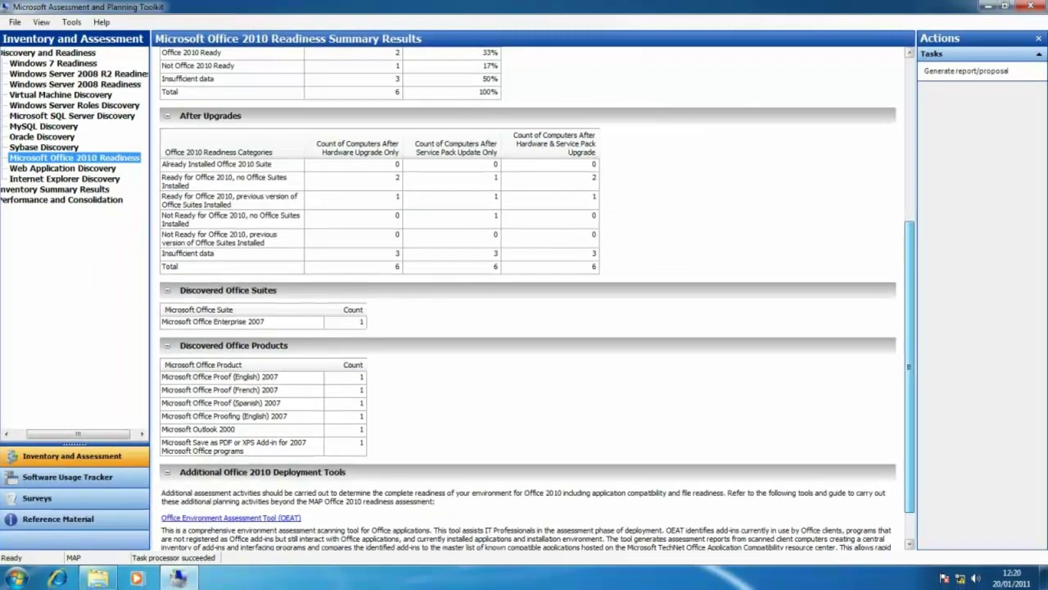
scroll(528, 298, up, 5)
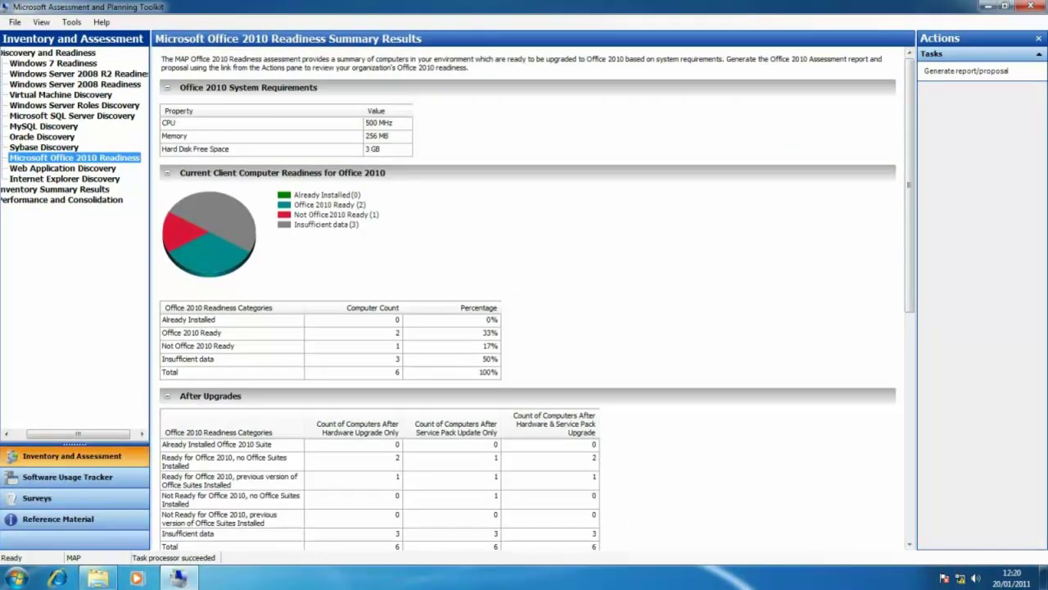
drag(78, 433, 64, 433)
click(72, 63)
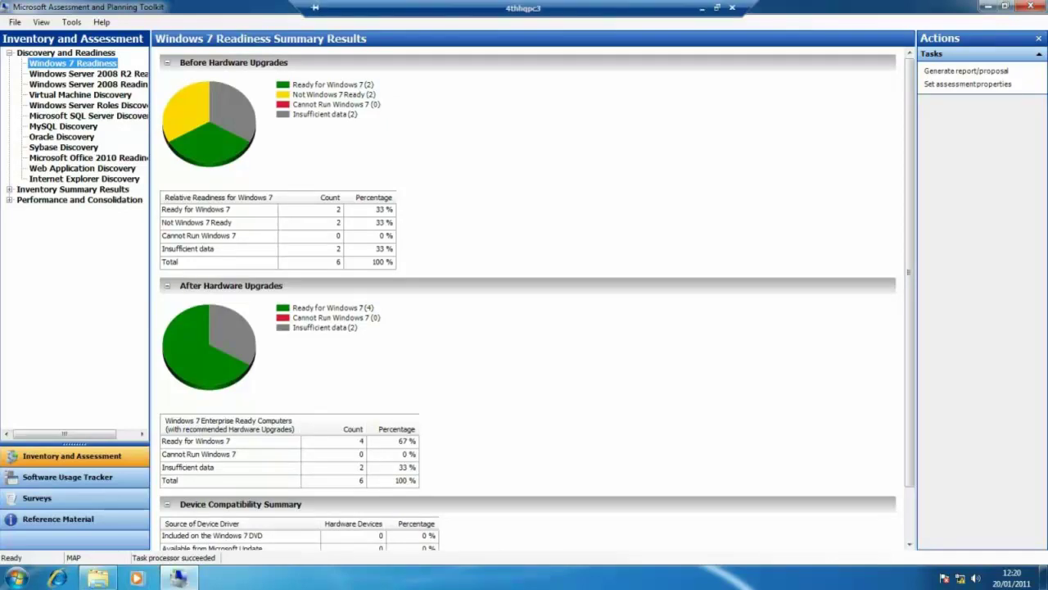
View All Computers with widened Computer System Name and Operating System columns, then show All Products
click(57, 200)
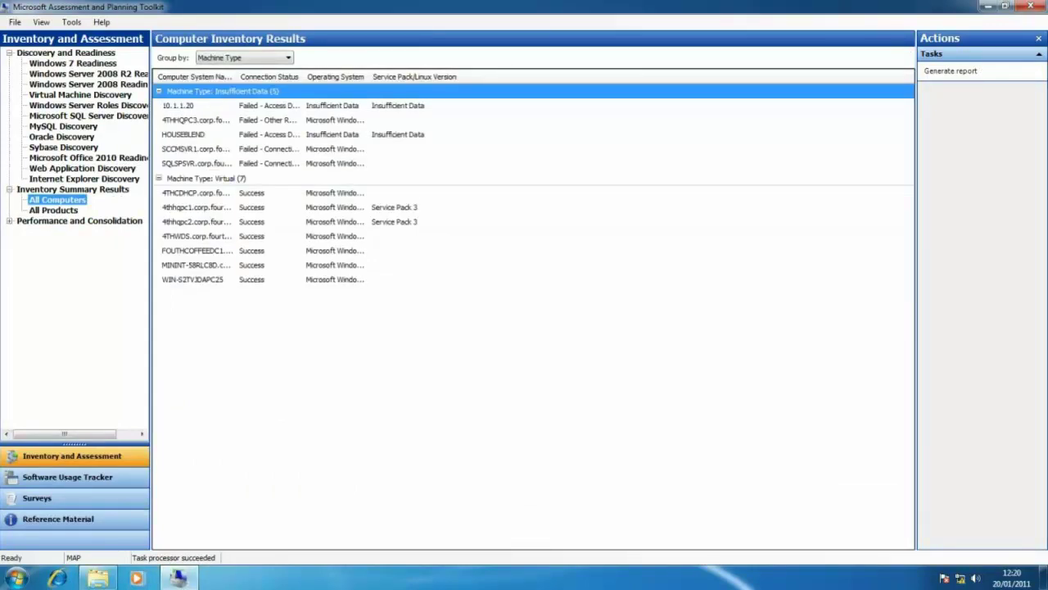
drag(236, 76, 320, 76)
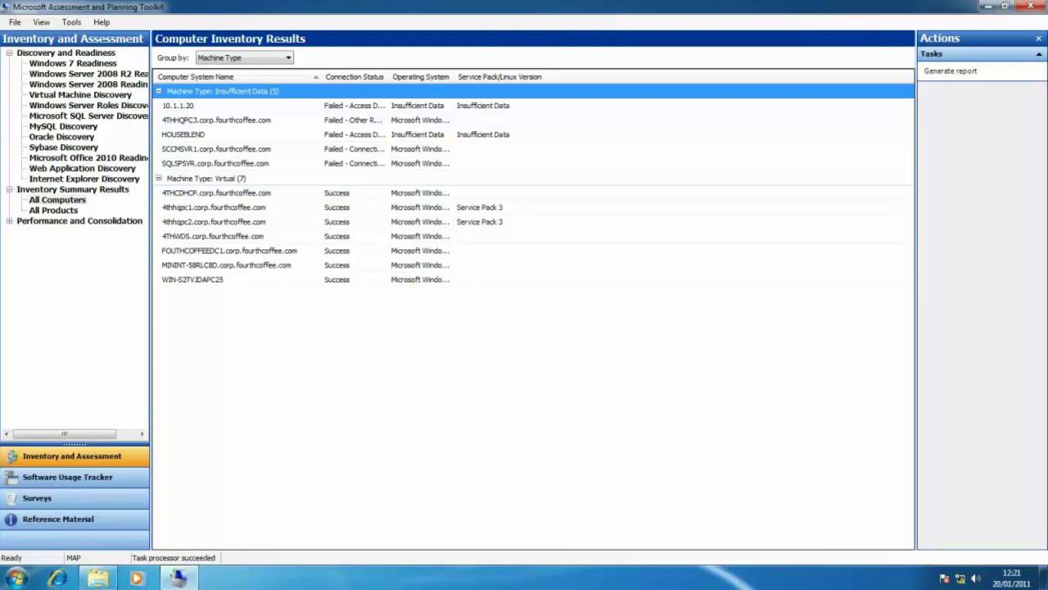
double_click(455, 76)
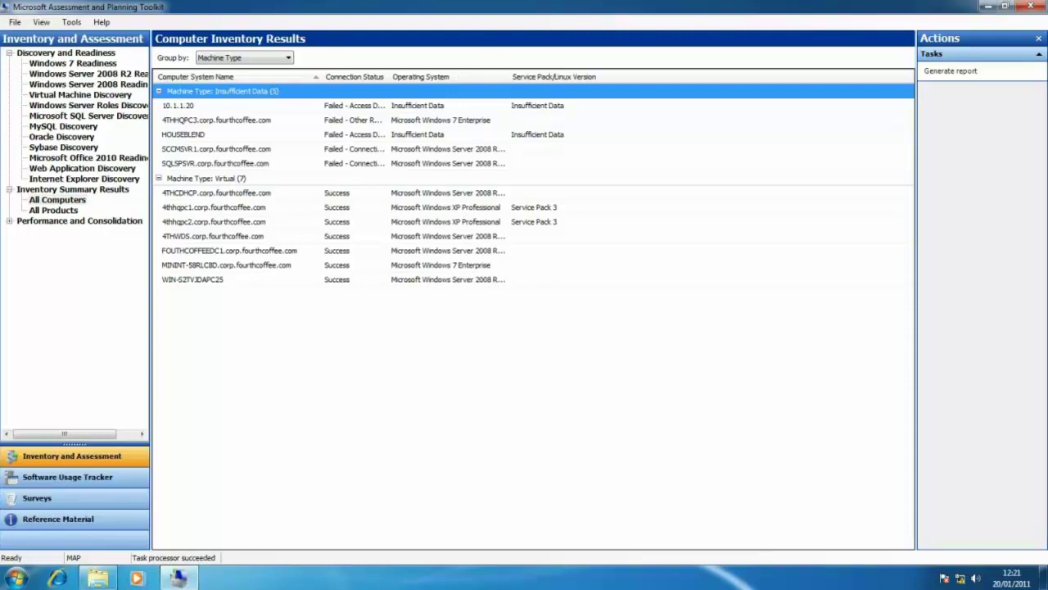
click(54, 210)
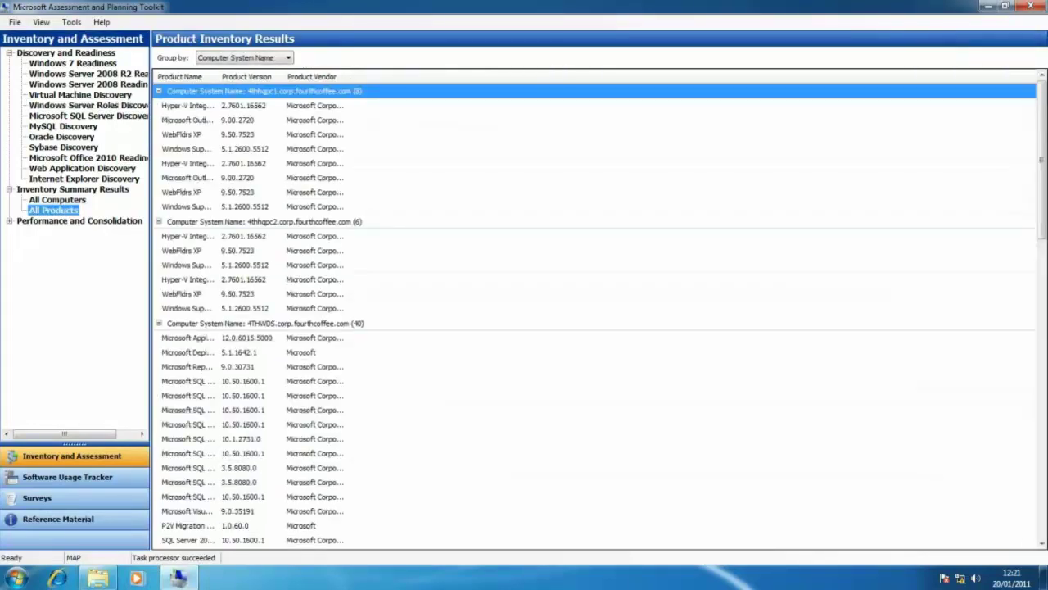
Collapse the product groups for 4thhqpc1, 4thhqpc2, 4THWDS, FOUTHCOFFEEDC1 and MININT-58RLC8D
click(159, 91)
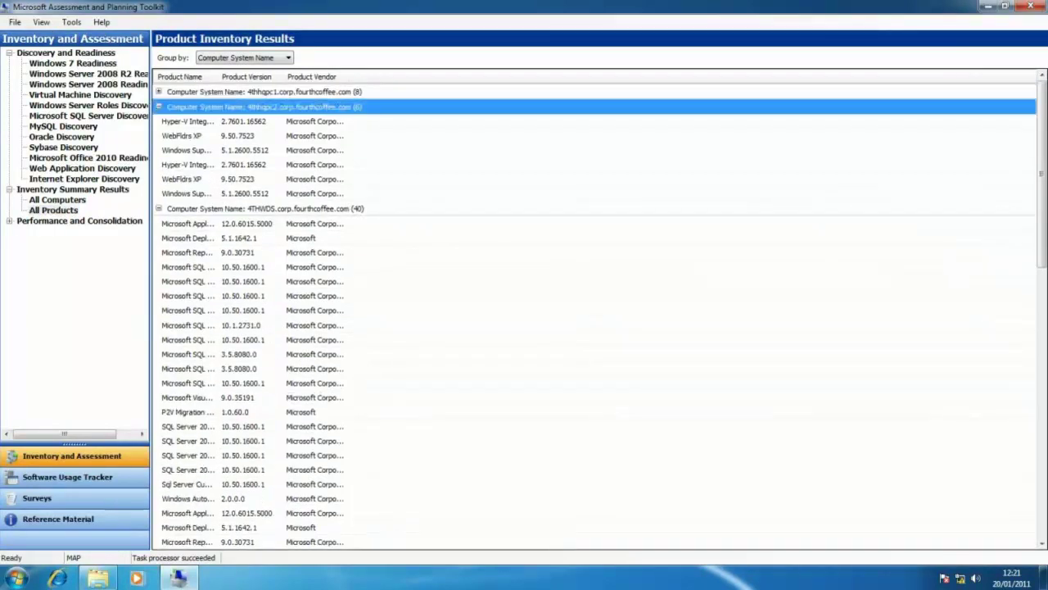
click(158, 106)
click(159, 121)
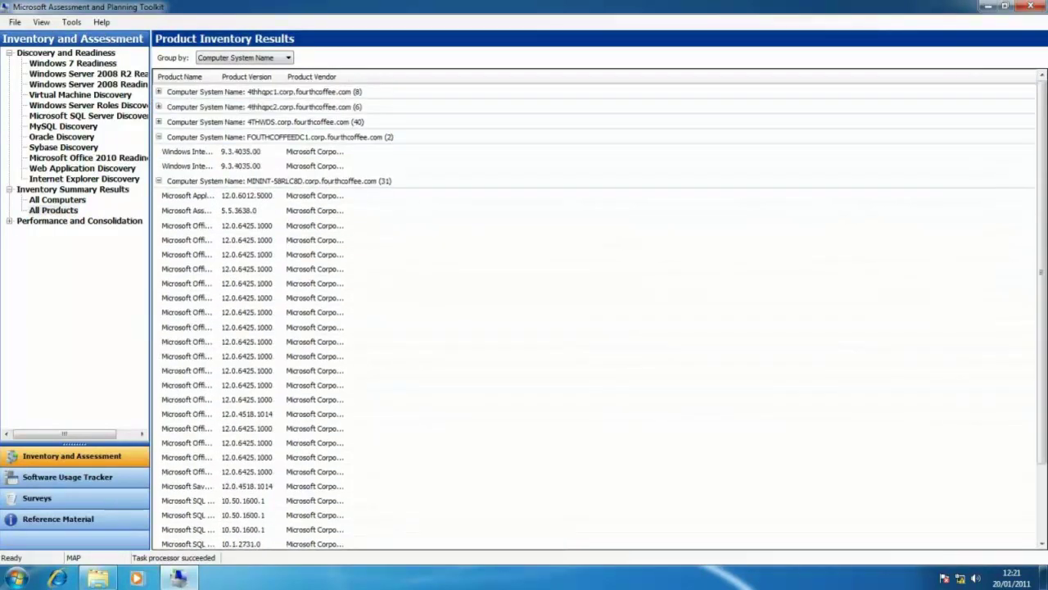
click(159, 137)
click(159, 153)
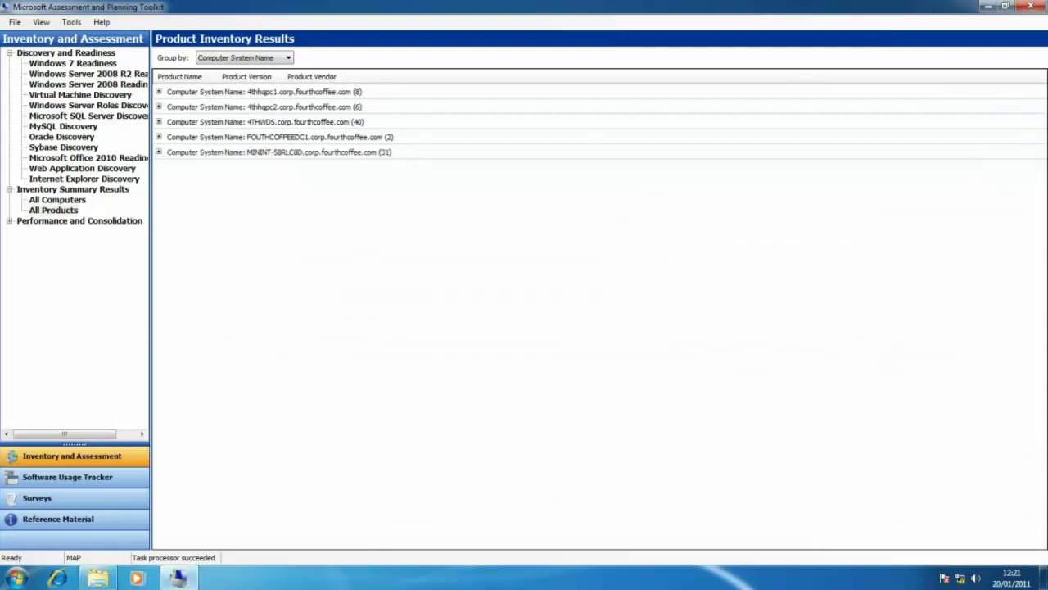
Expand MININT-58RLC8D, fit the Product Name column to full names, then collapse the group again
click(159, 152)
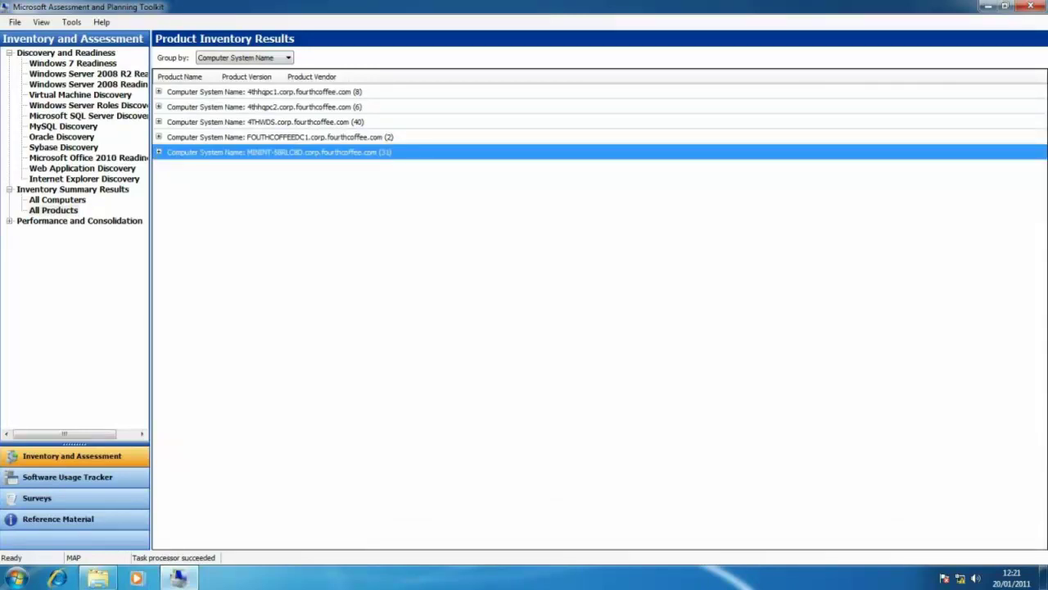
click(159, 152)
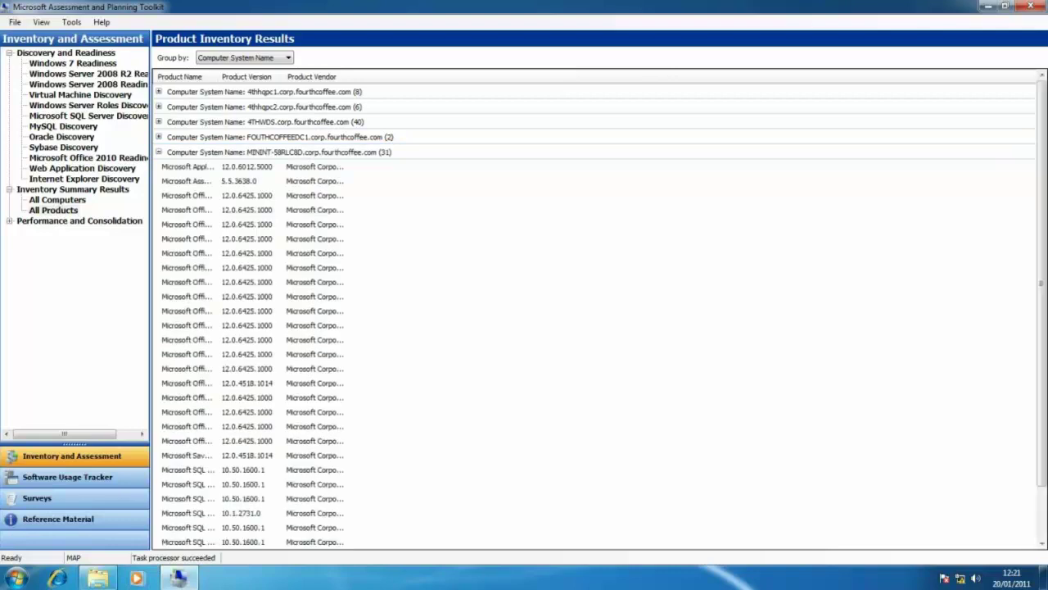
double_click(218, 76)
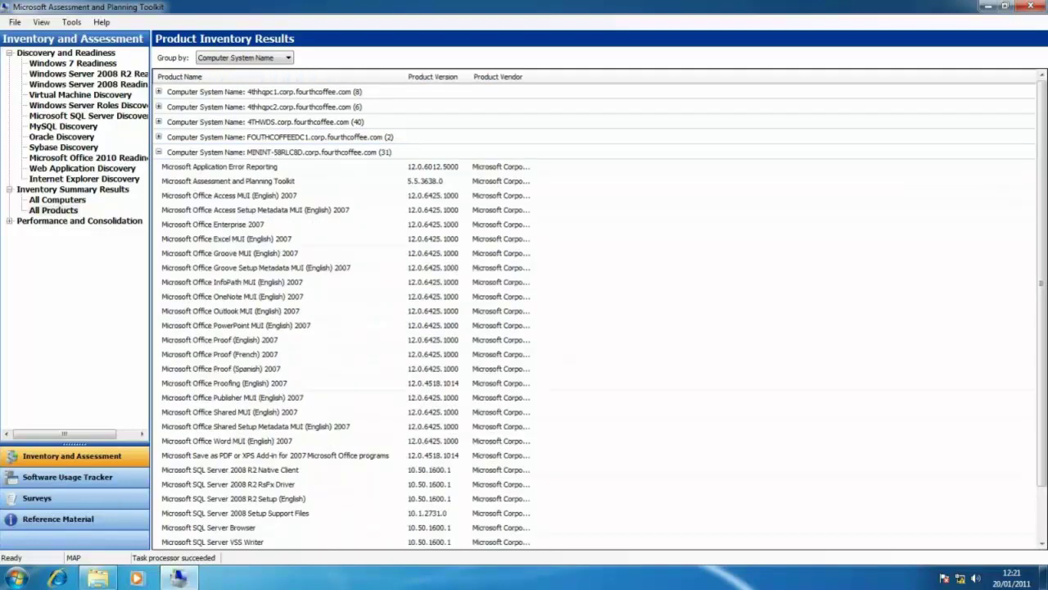
scroll(602, 306, down, 3)
scroll(602, 306, down, 1)
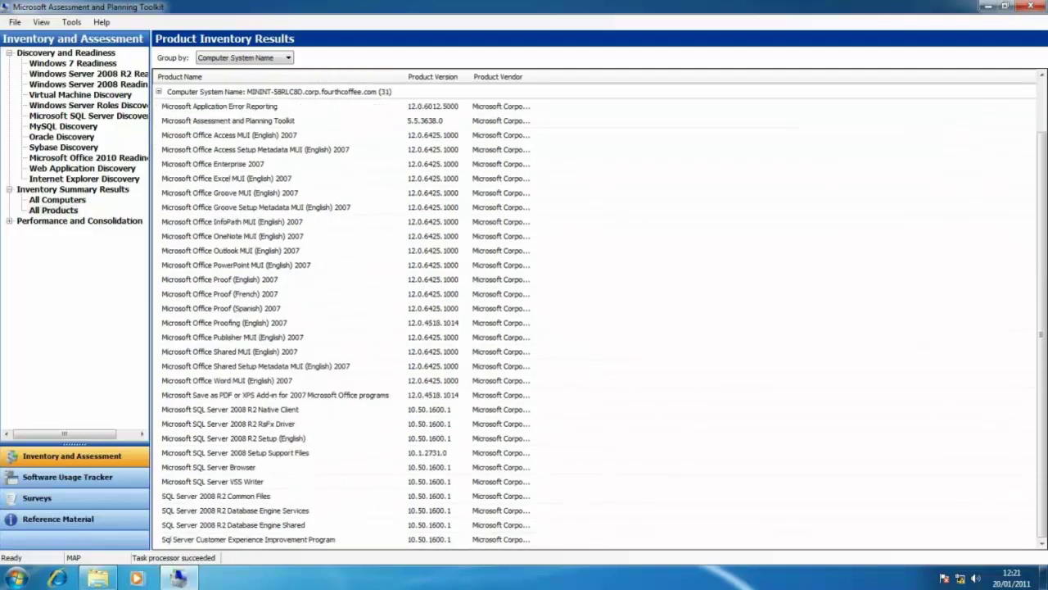
scroll(602, 307, up, 4)
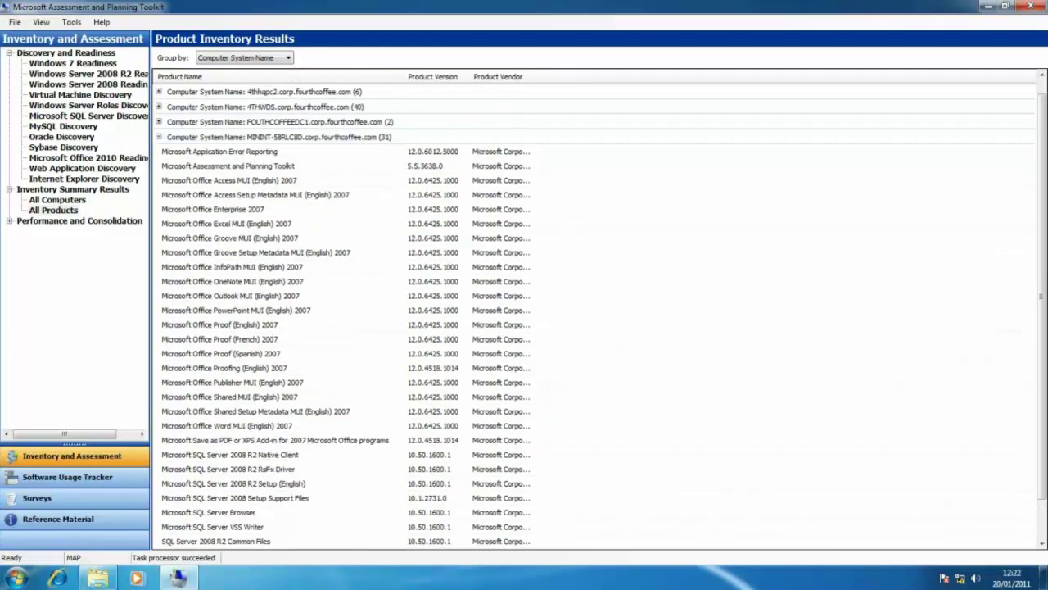
key(Left)
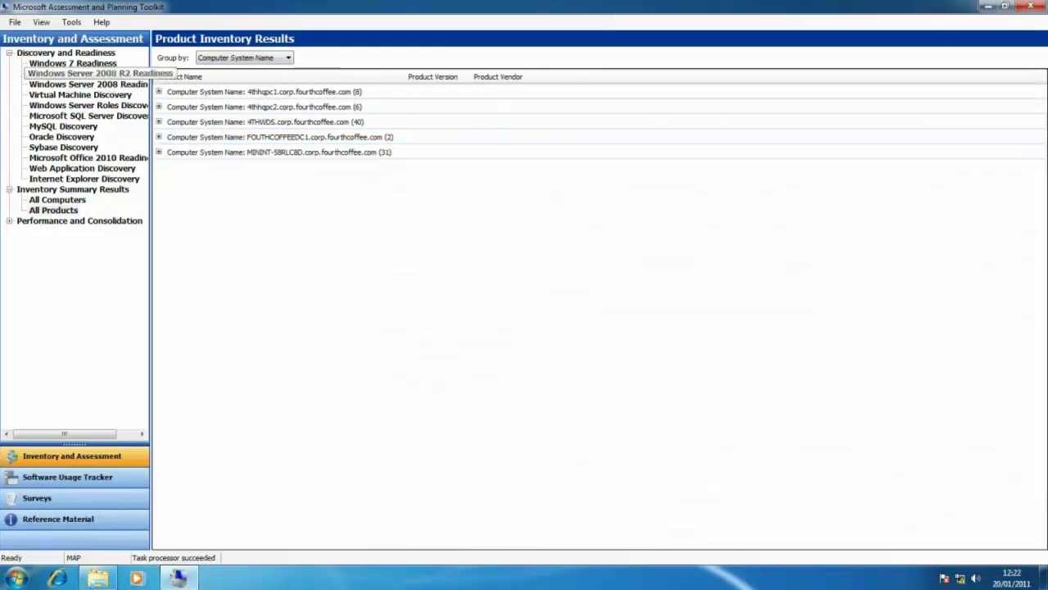
From Windows 7 Readiness, generate the report and proposal, then close the completion notice
click(73, 63)
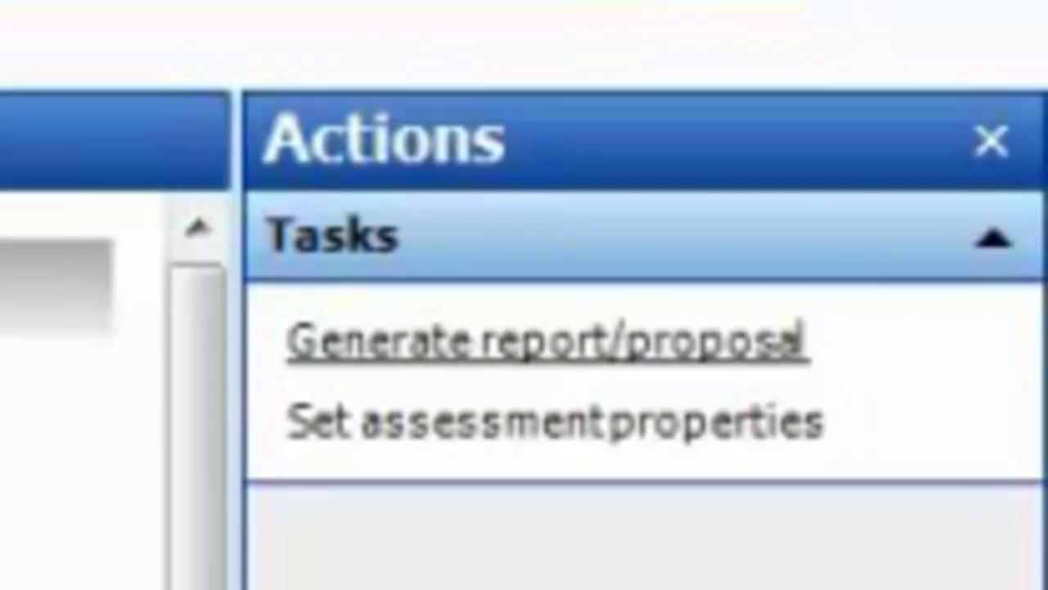
click(547, 339)
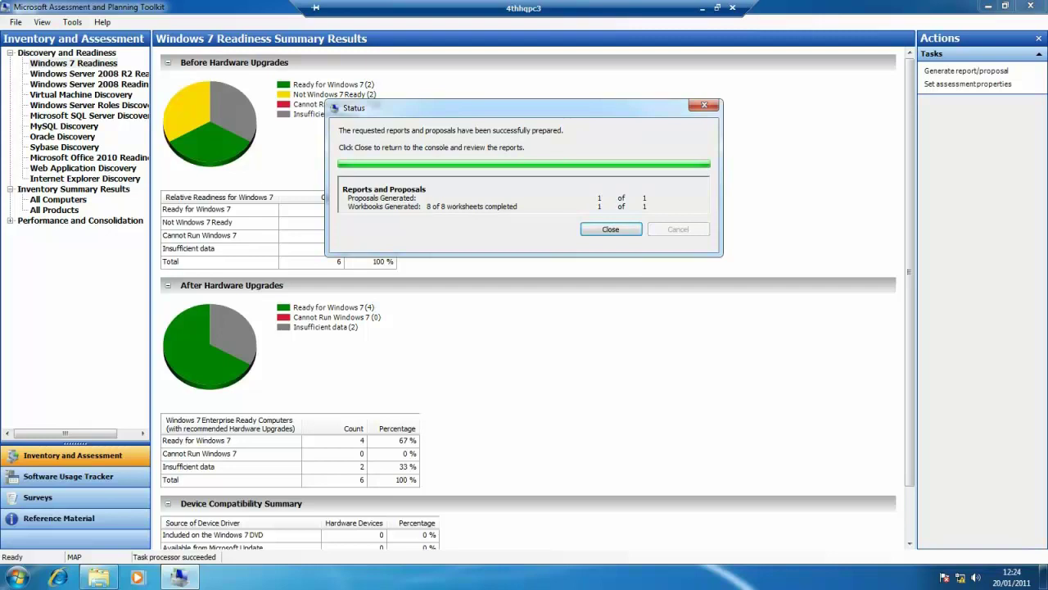
key(Return)
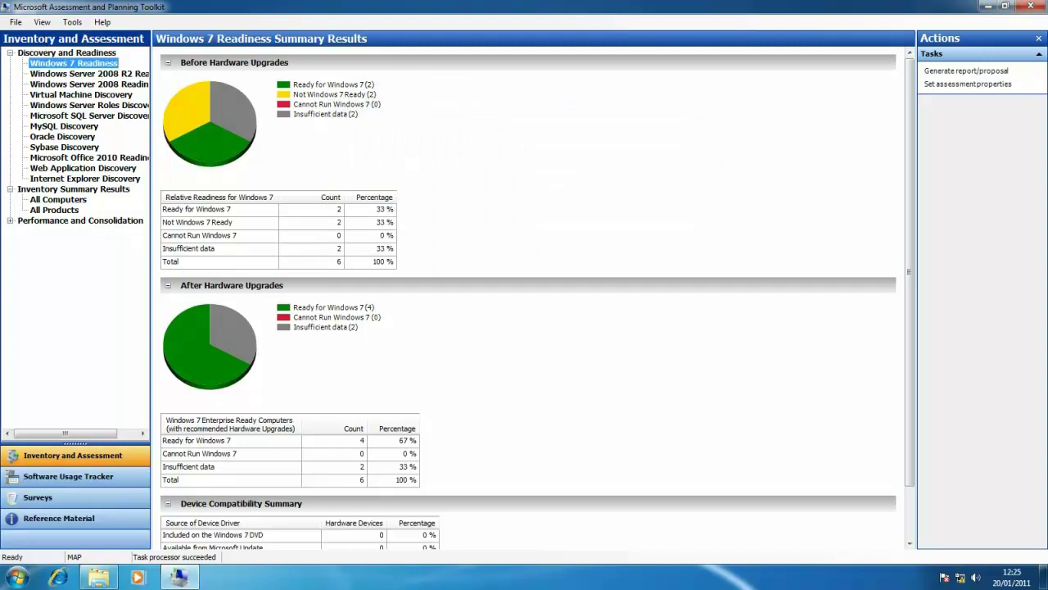
Browse to Documents\MAP\MAP in Explorer and open the Windows7Assessment workbook in Excel
click(98, 578)
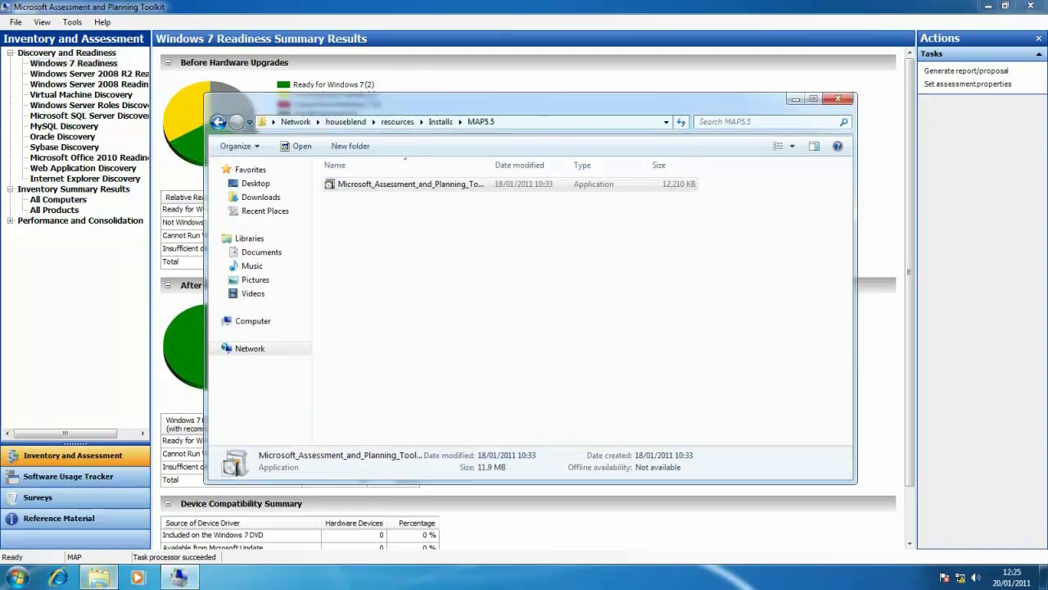
click(409, 184)
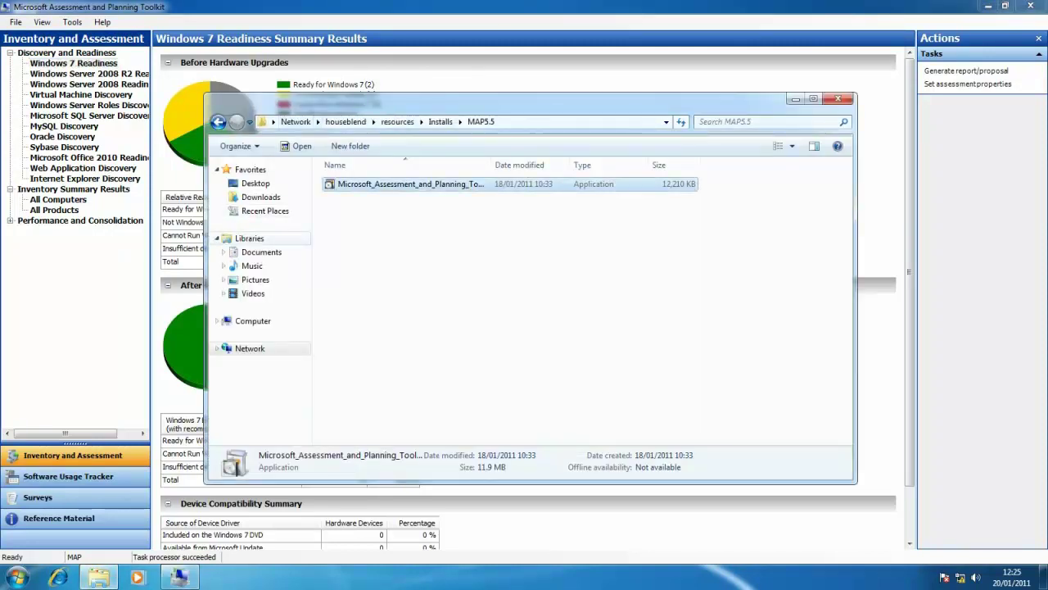
click(261, 251)
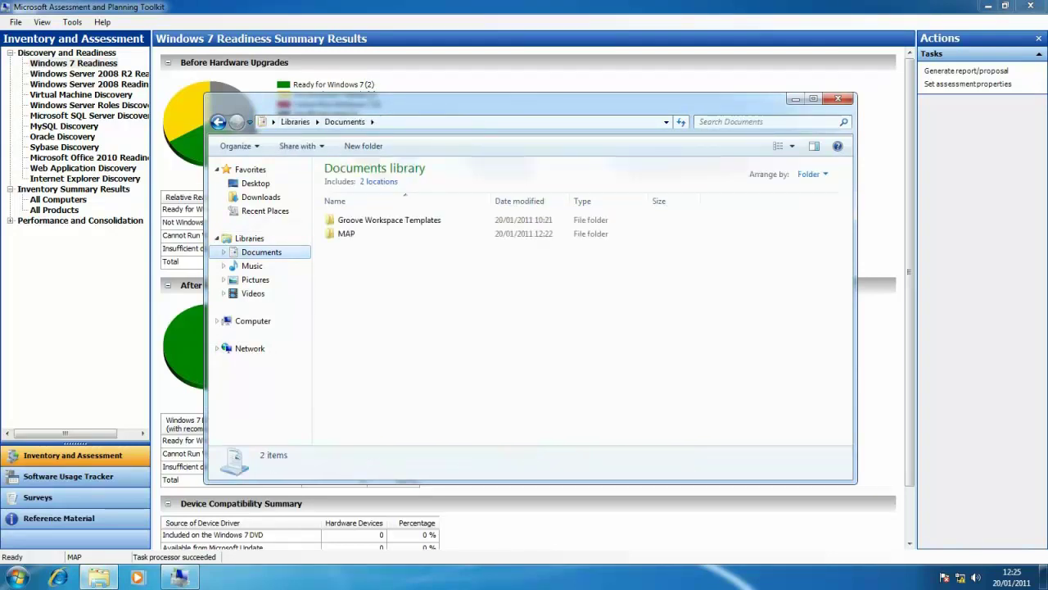
click(347, 234)
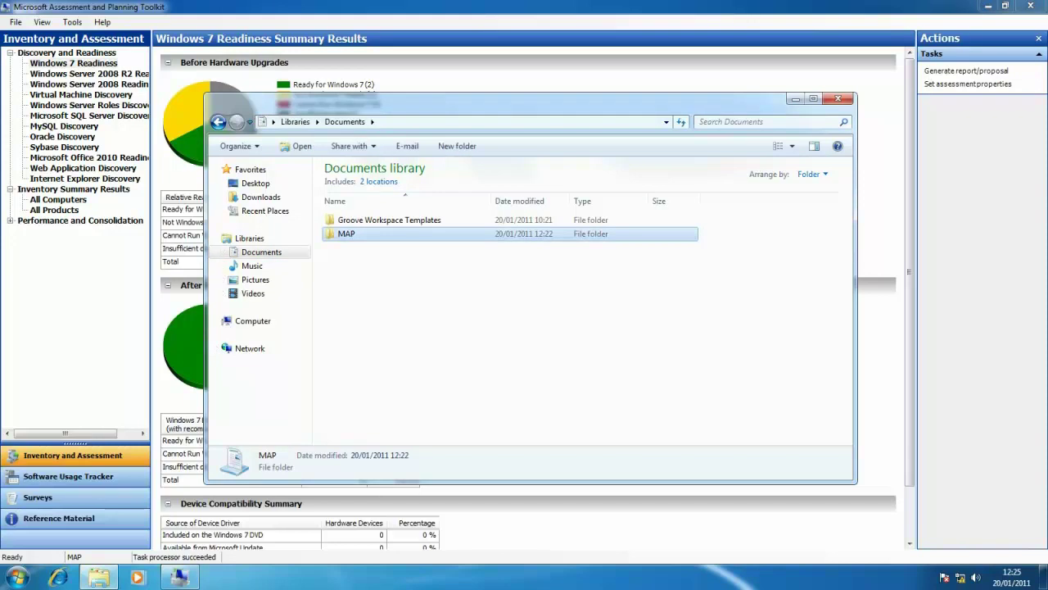
key(Return)
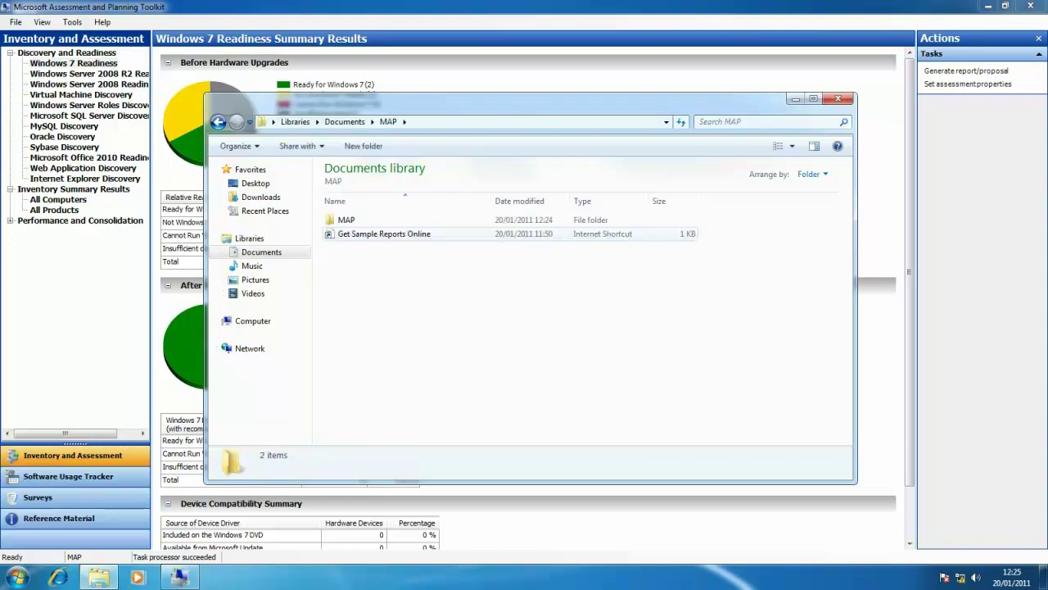
double_click(346, 219)
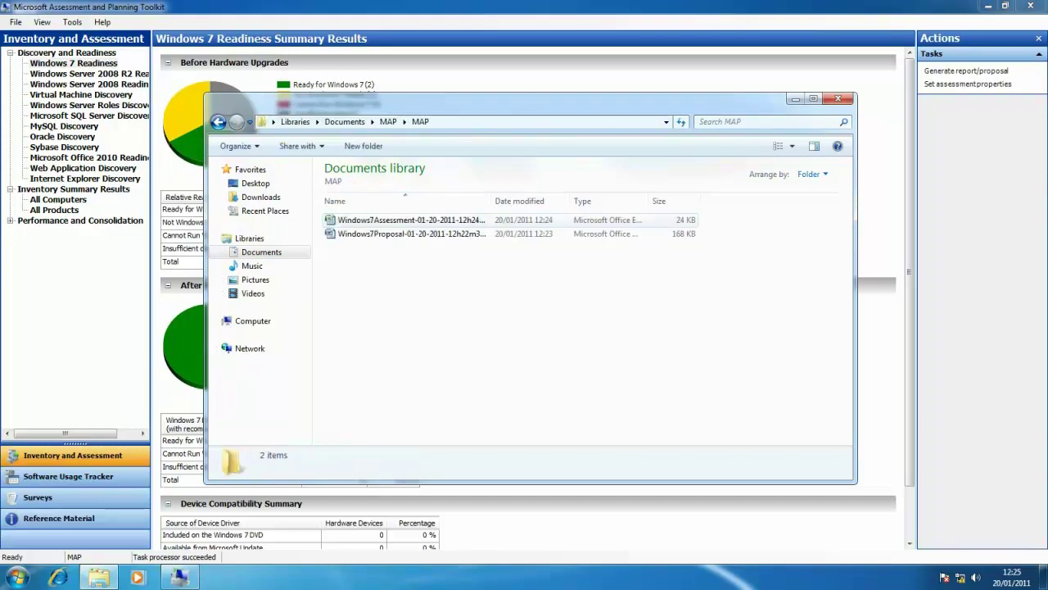
click(385, 220)
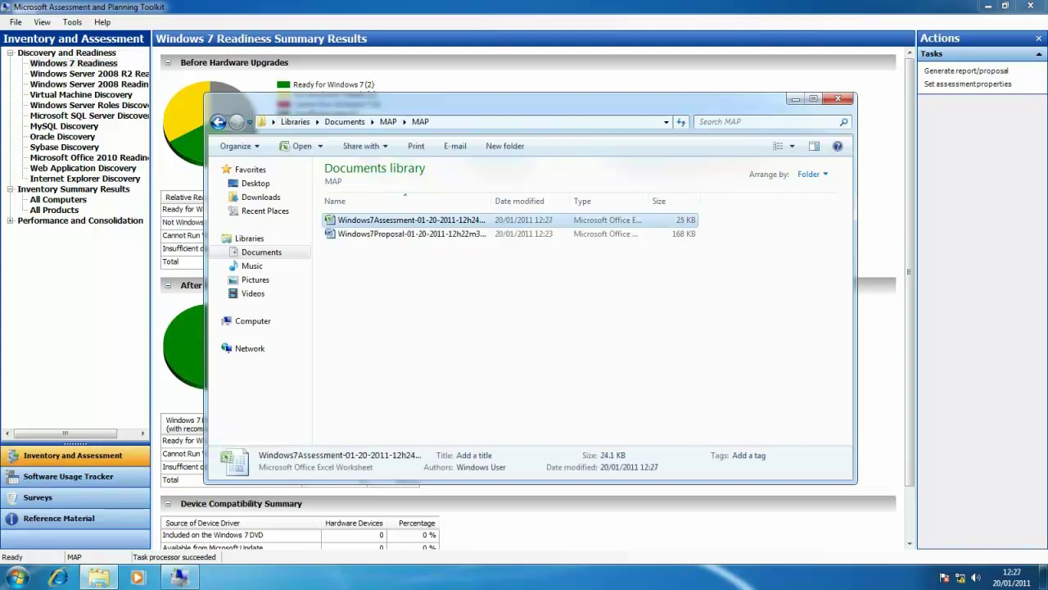
key(Return)
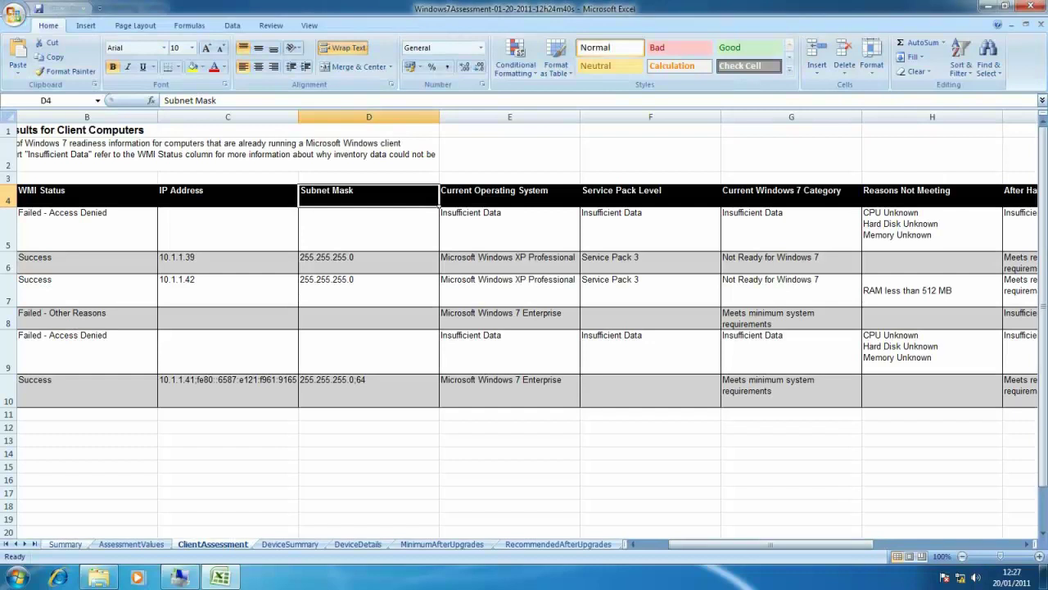
Step through Summary, AssessmentValues, ClientAssessment, device and upgrade sheets, selecting Memory upgrades in D5:D7
key(ctrl+Page_Up)
key(ctrl+Page_Up)
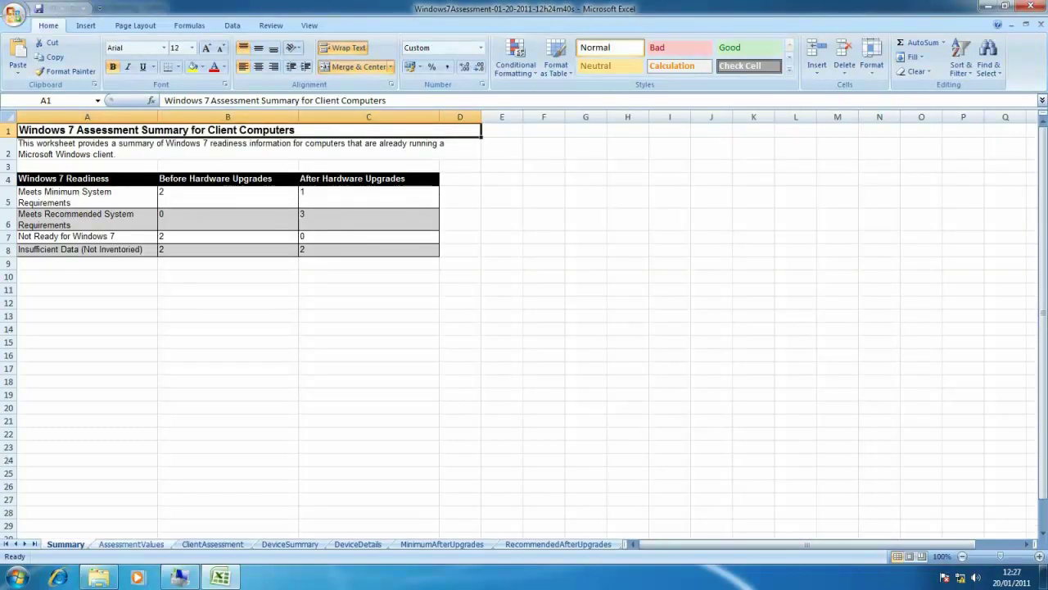
key(ctrl+Page_Down)
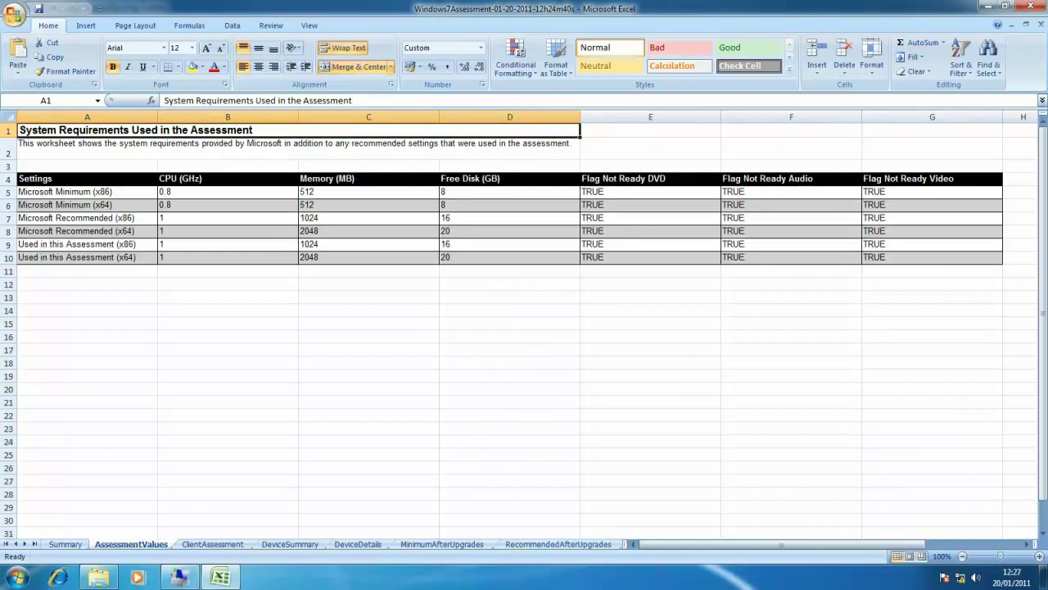
key(ctrl+Page_Down)
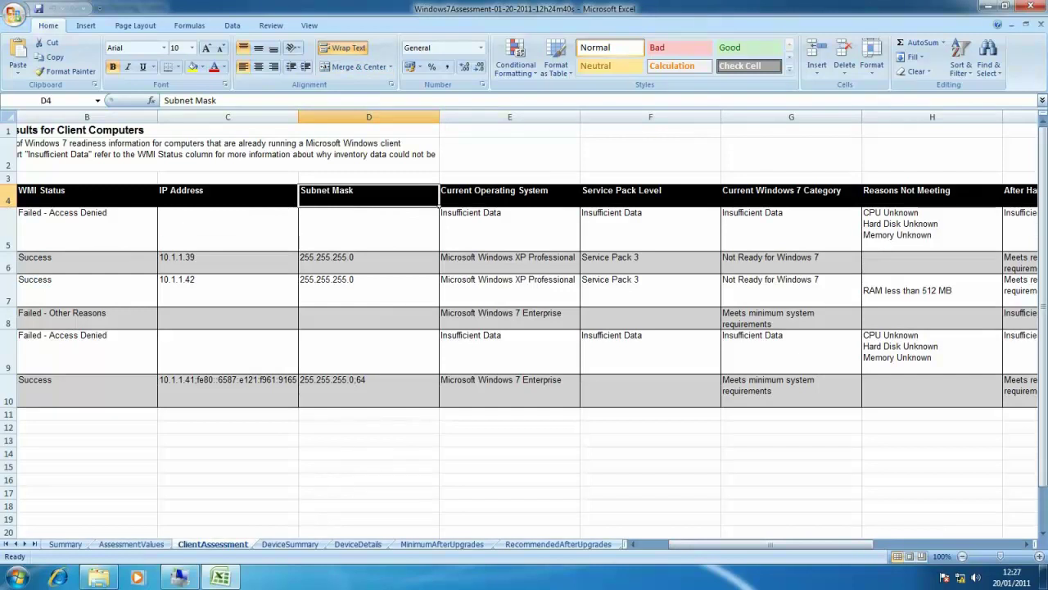
scroll(524, 328, left, 1)
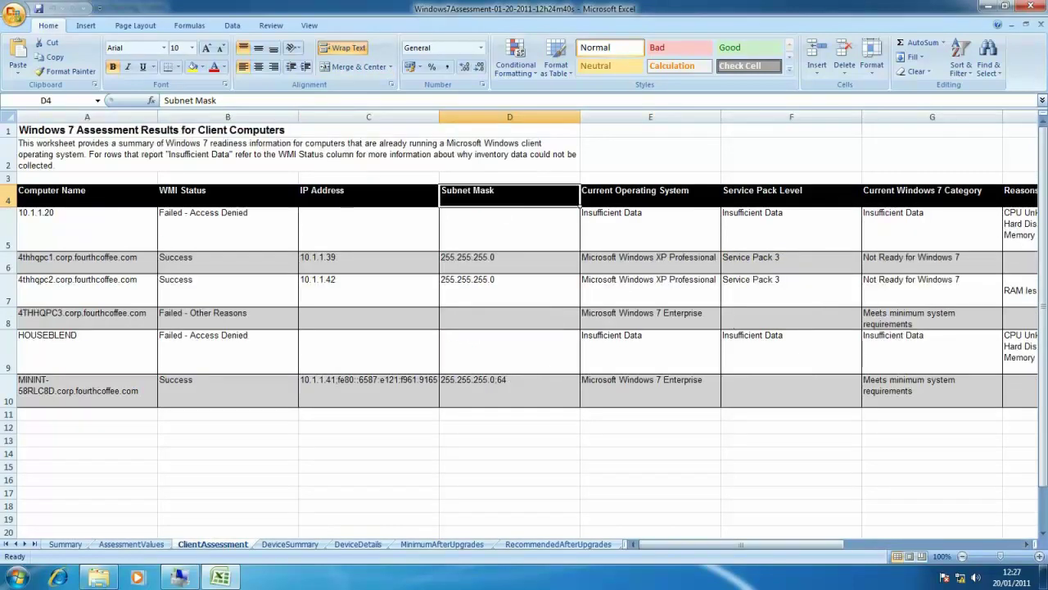
key(ctrl+Page_Down)
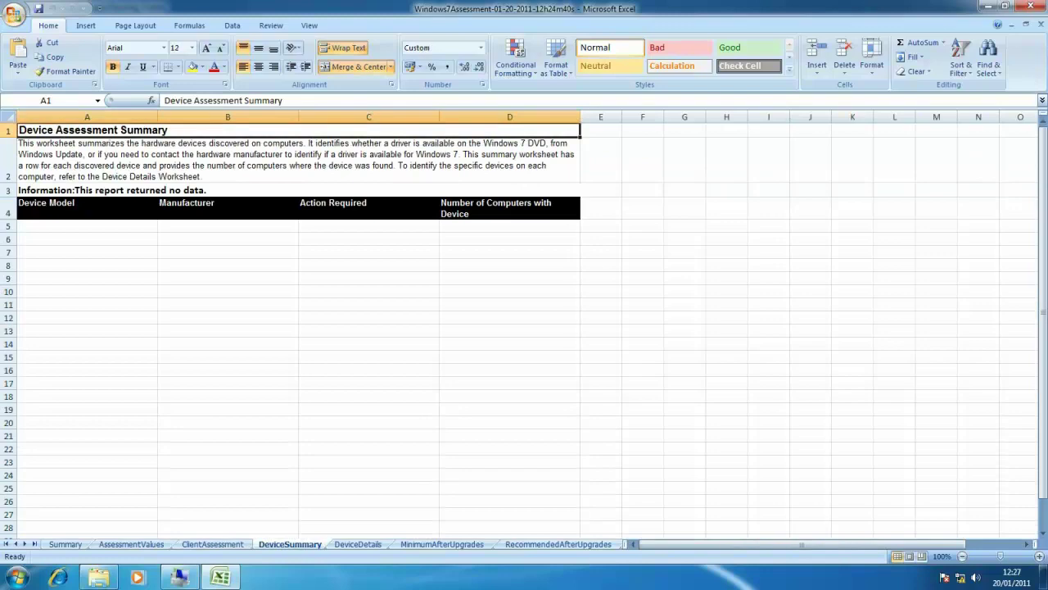
key(ctrl+Page_Down)
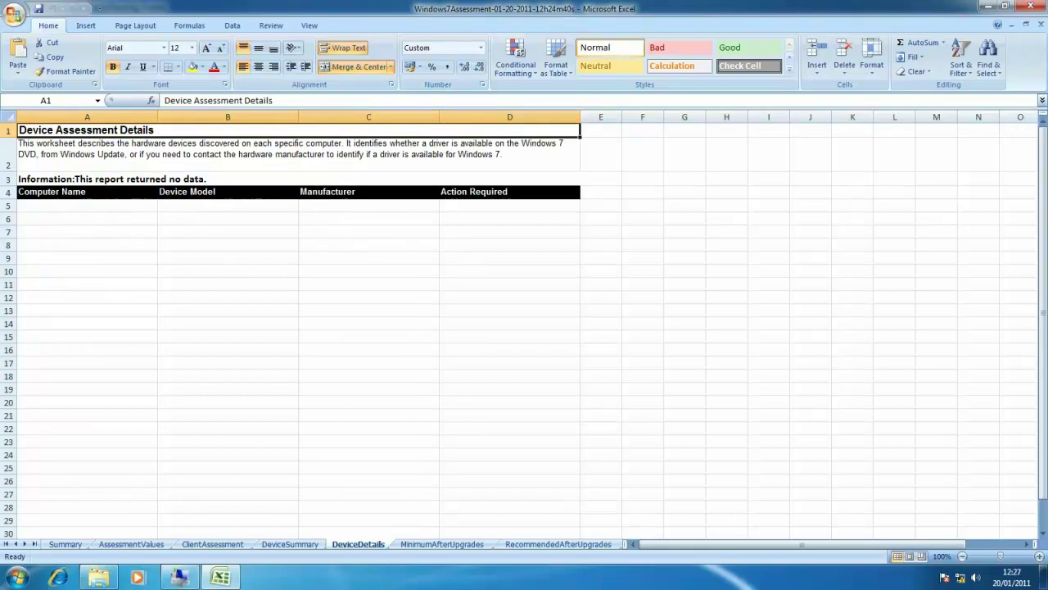
key(ctrl+Page_Down)
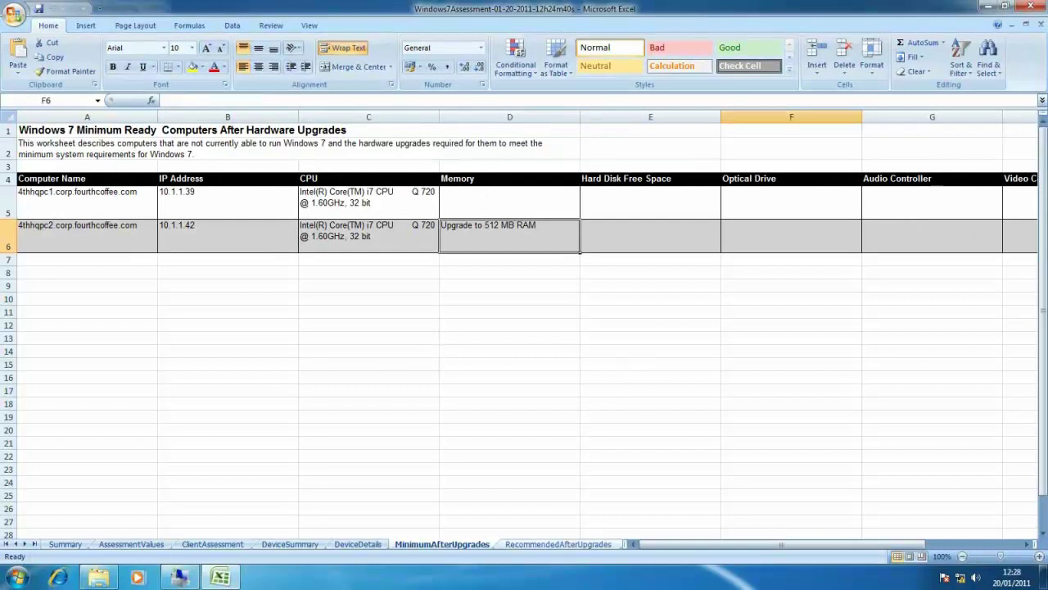
key(ctrl+Page_Down)
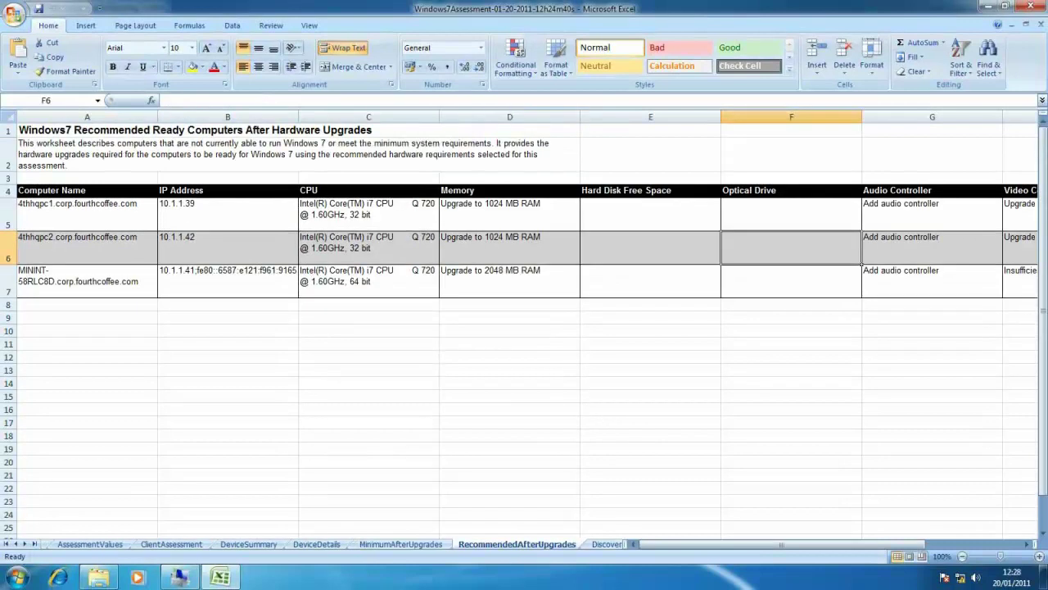
drag(491, 210, 492, 279)
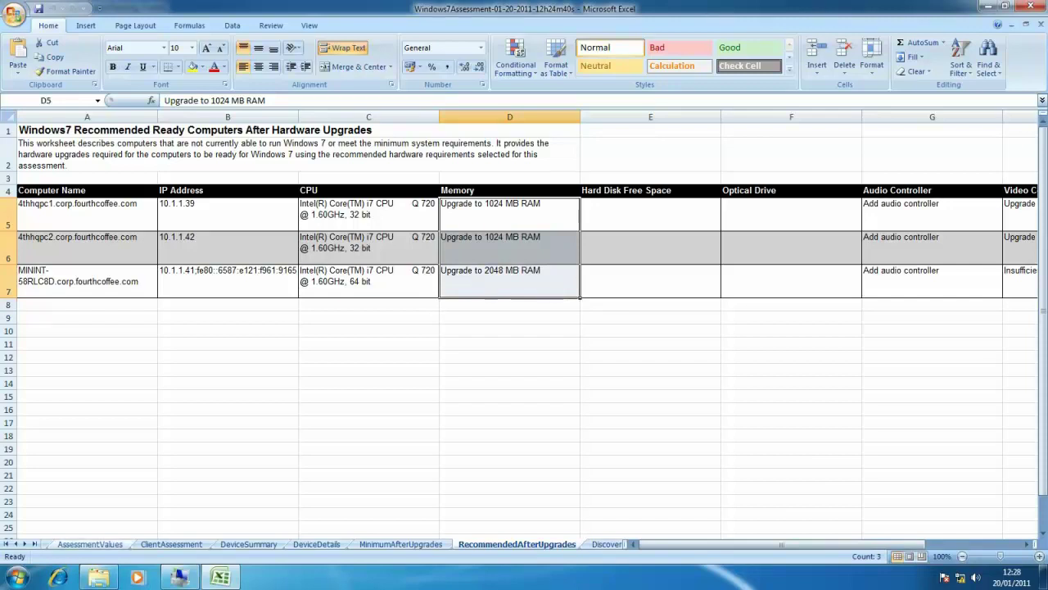
Scroll through the DiscoveredApplications list, selecting the Microsoft SQL Server VSS Writer entry
key(ctrl+Page_Down)
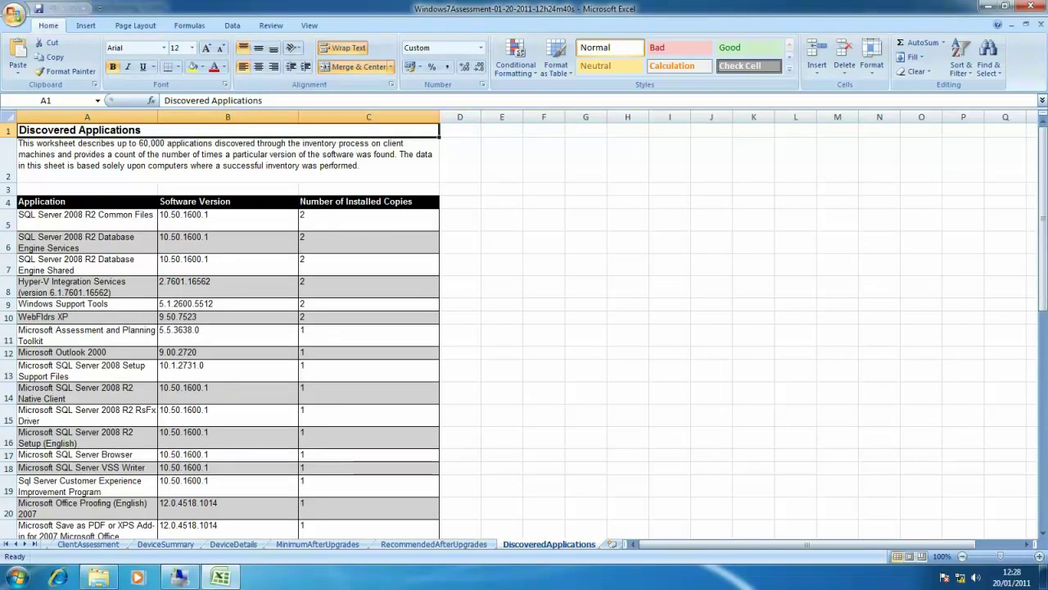
scroll(524, 328, down, 1)
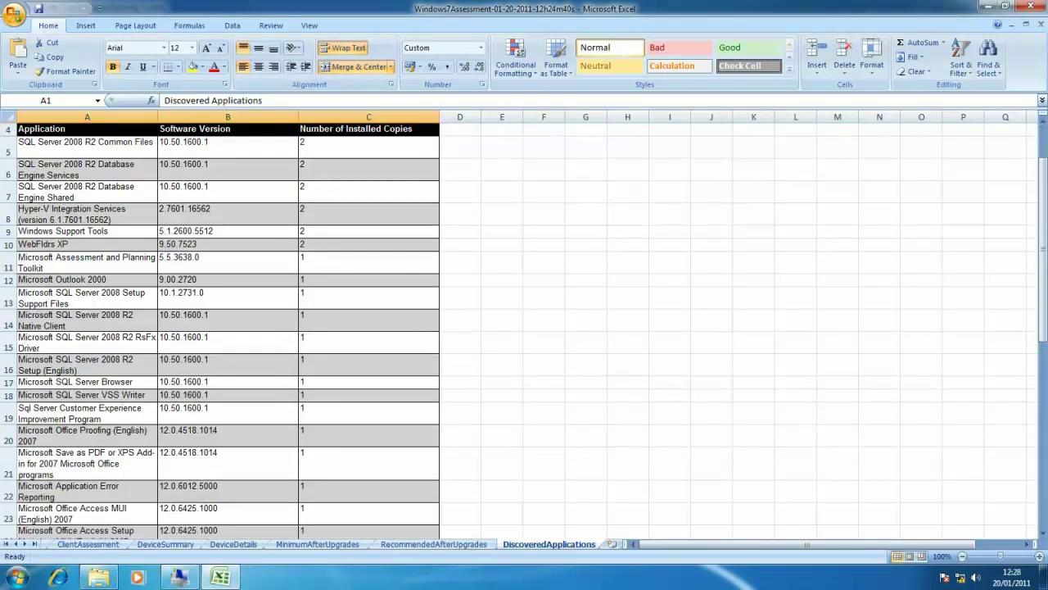
click(81, 395)
scroll(524, 327, down, 2)
scroll(221, 327, down, 3)
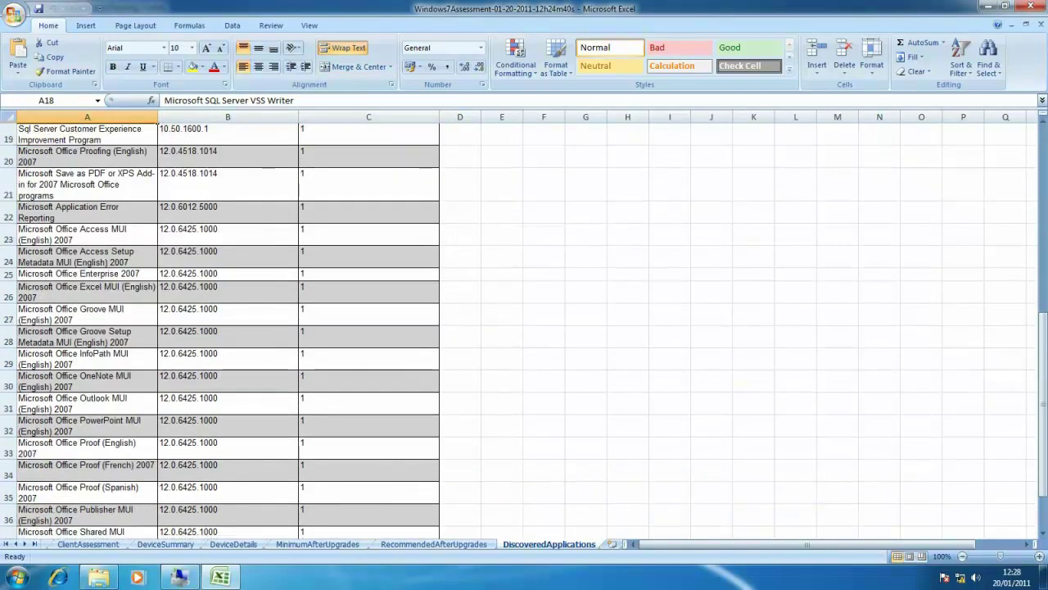
scroll(524, 327, down, 2)
scroll(524, 327, down, 1)
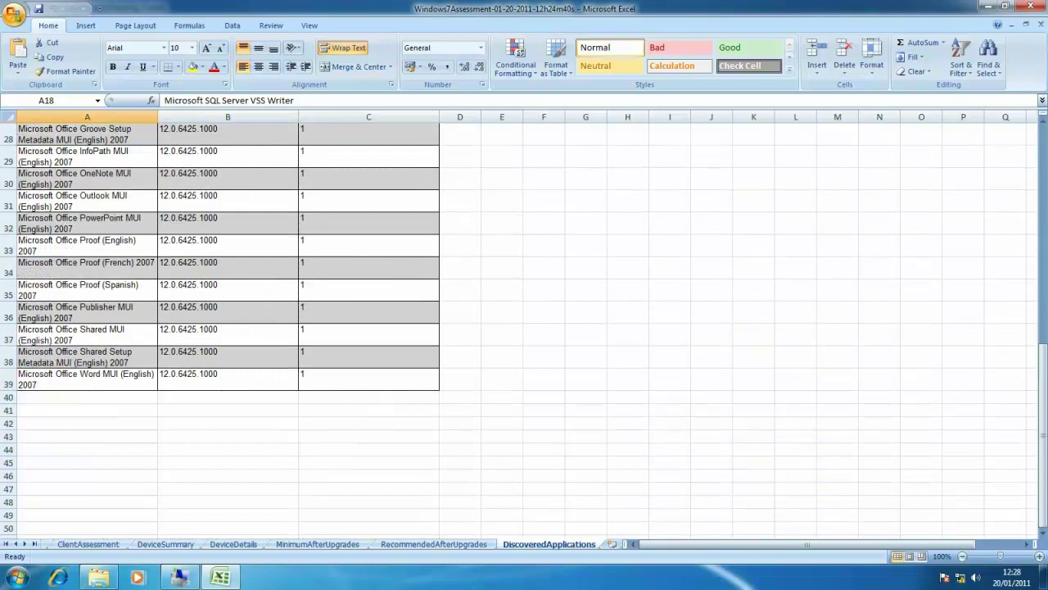
scroll(524, 328, up, 2)
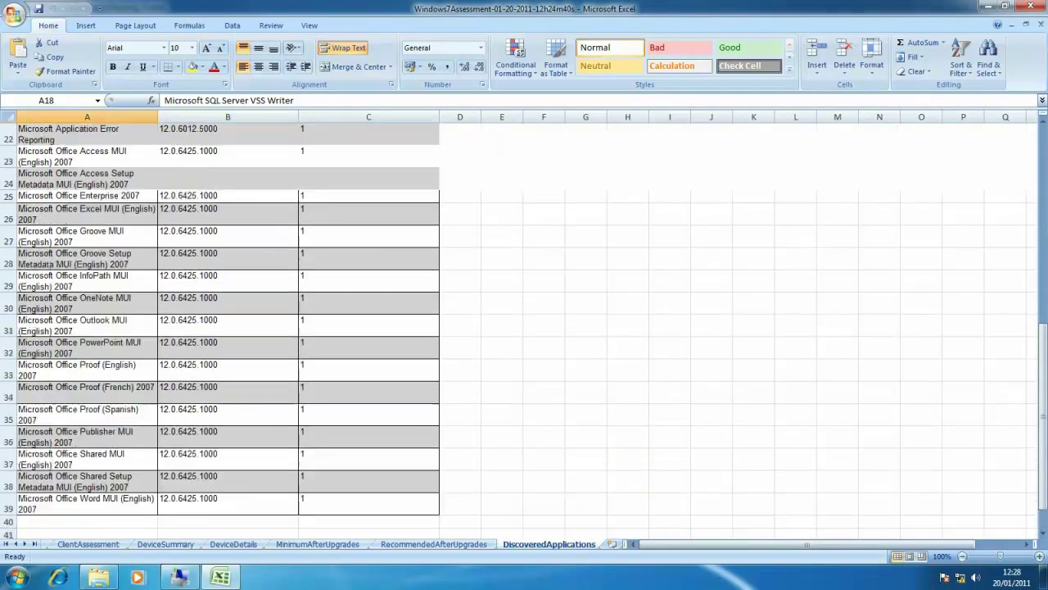
scroll(524, 328, up, 2)
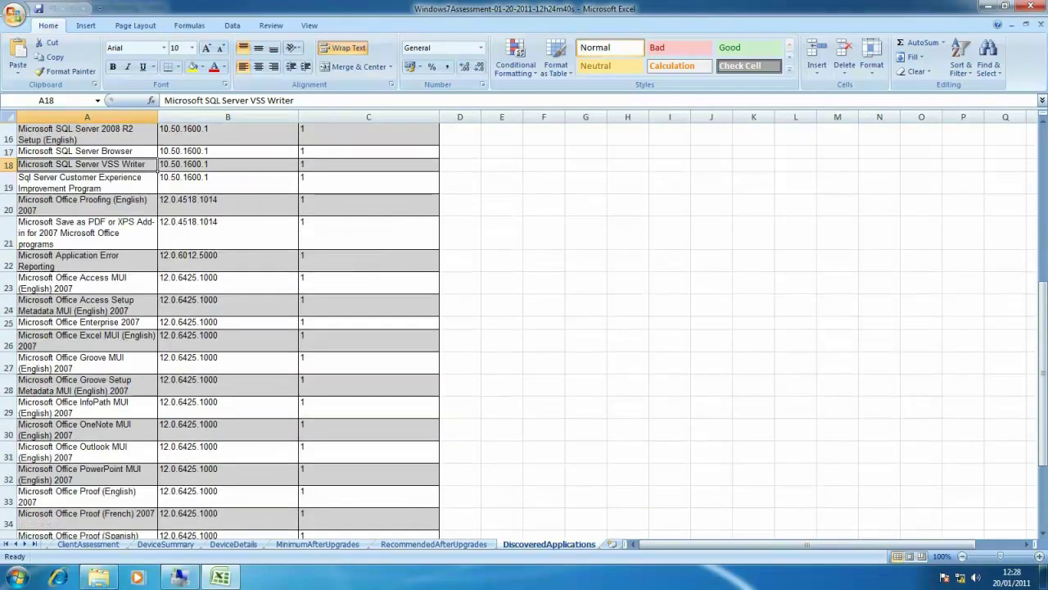
scroll(524, 328, up, 4)
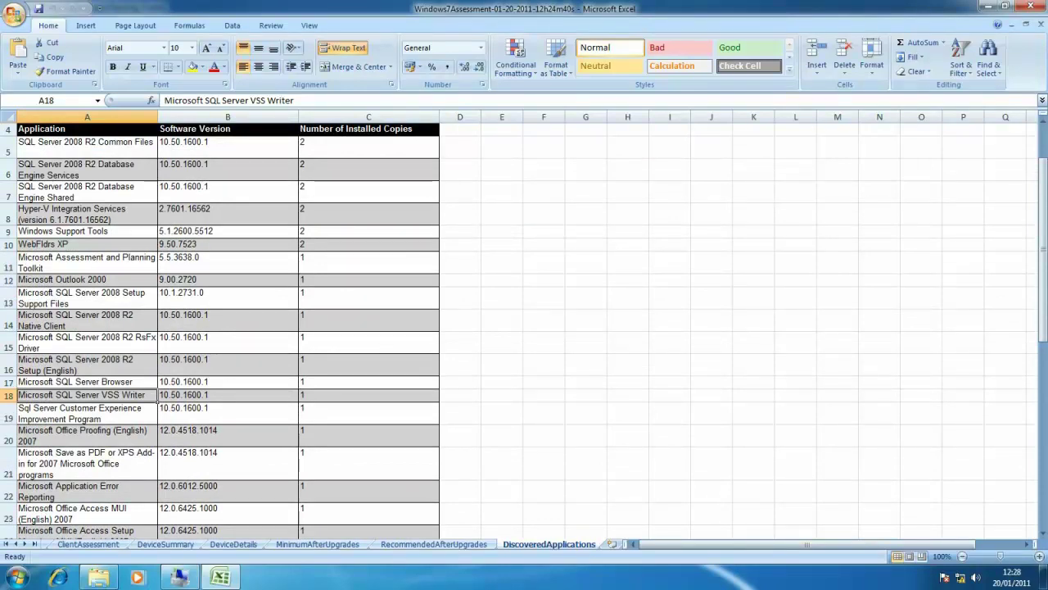
Close the Excel workbook and open Windows7Proposal from the MAP folder in Word
click(1030, 6)
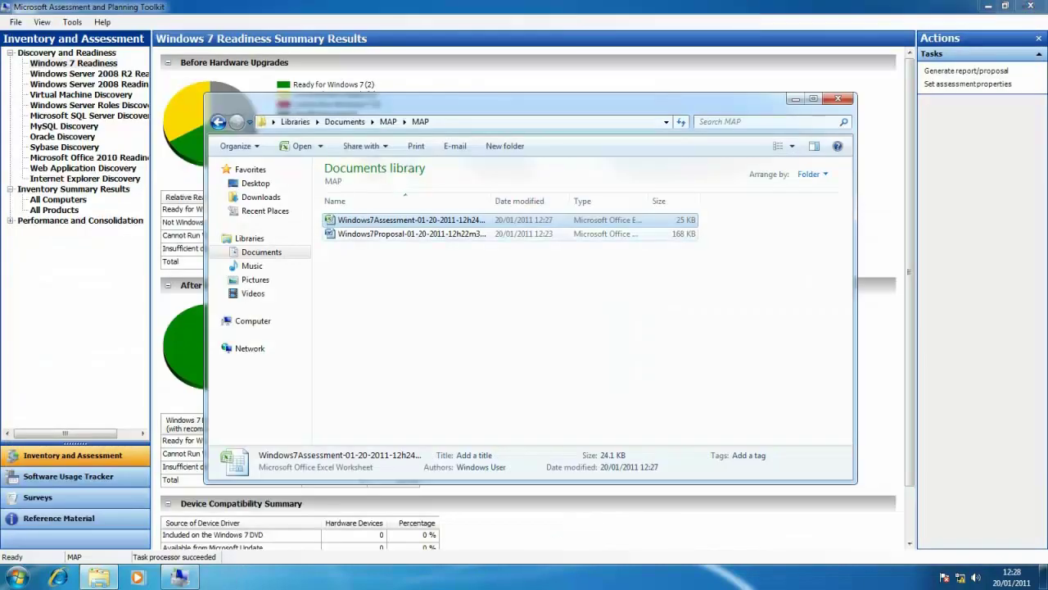
click(410, 233)
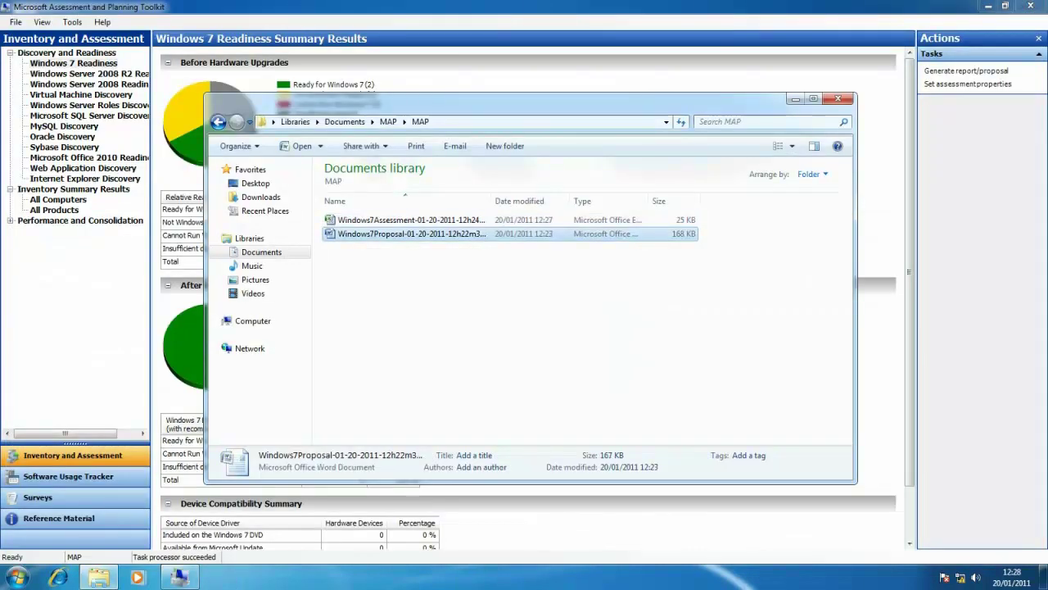
key(Return)
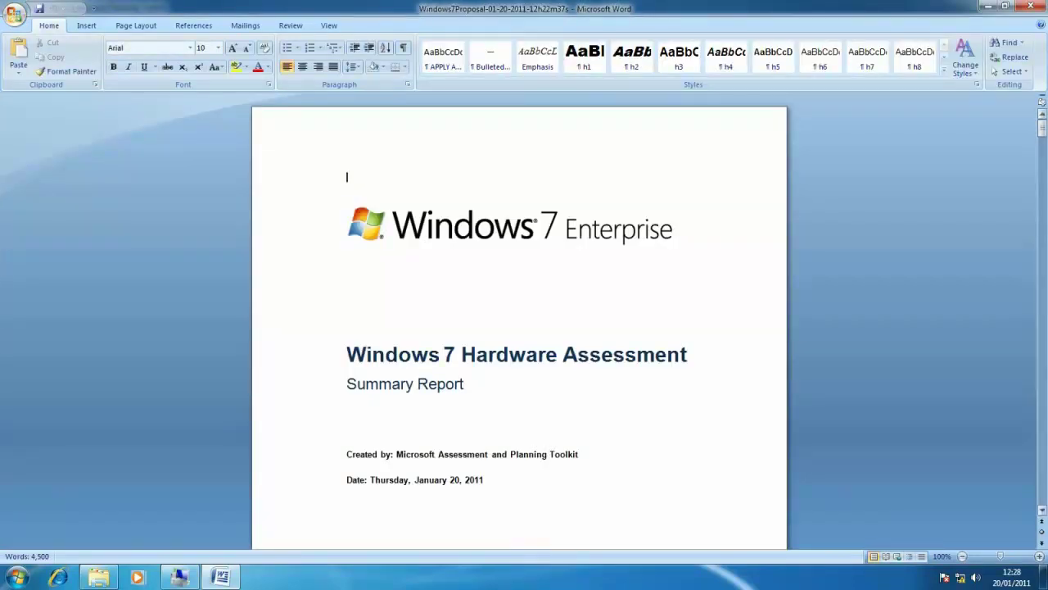
Scroll the Windows7Proposal past Table 2 to Recommended Hardware Upgrades and Table 3 on page 7
drag(1042, 124, 1042, 231)
scroll(1042, 231, down, 3)
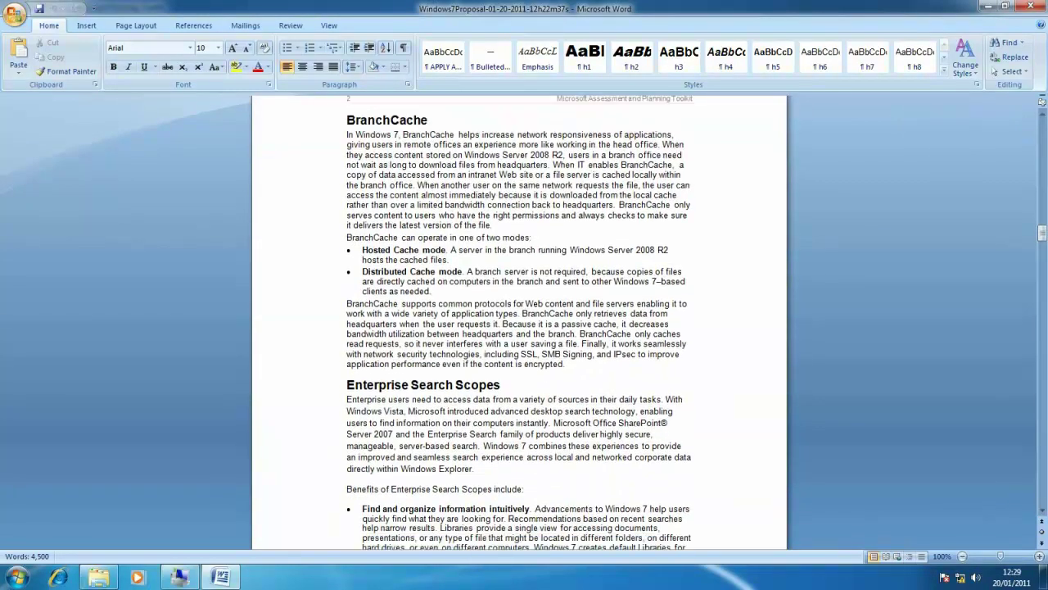
scroll(519, 328, down, 9)
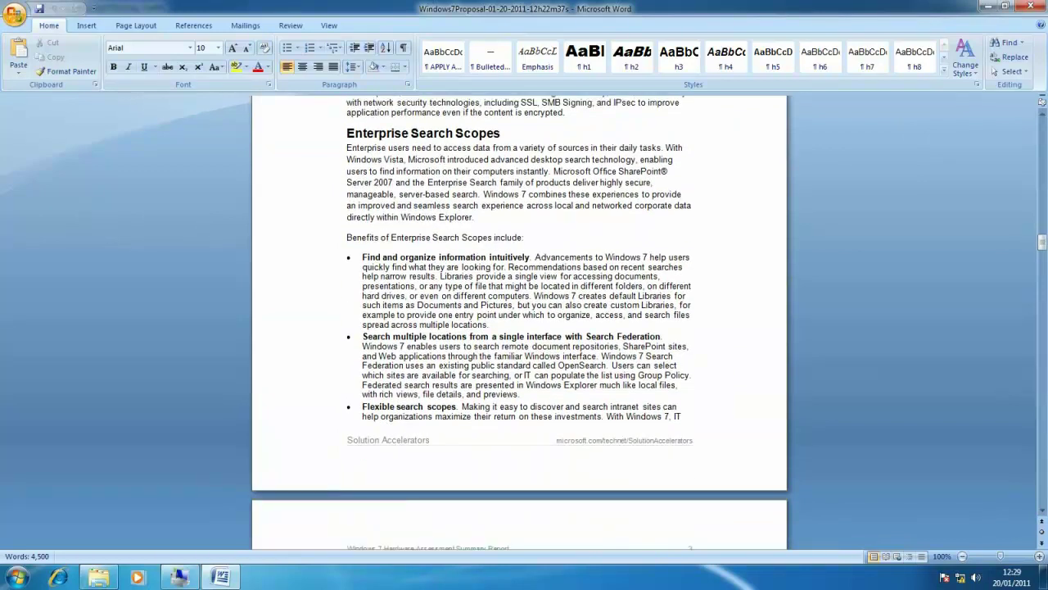
scroll(520, 328, down, 8)
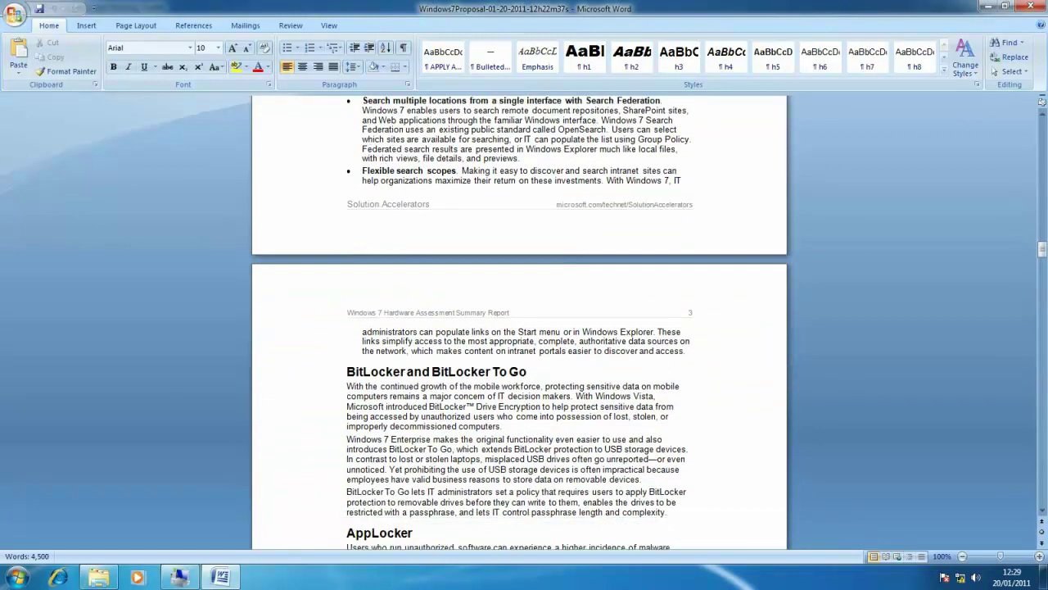
scroll(520, 327, down, 15)
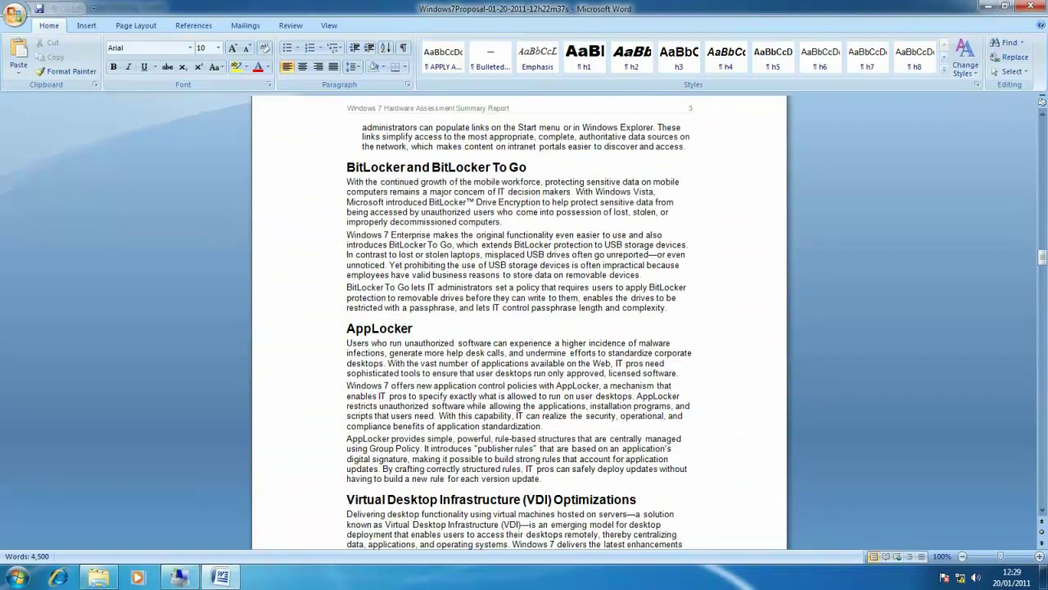
scroll(519, 327, down, 18)
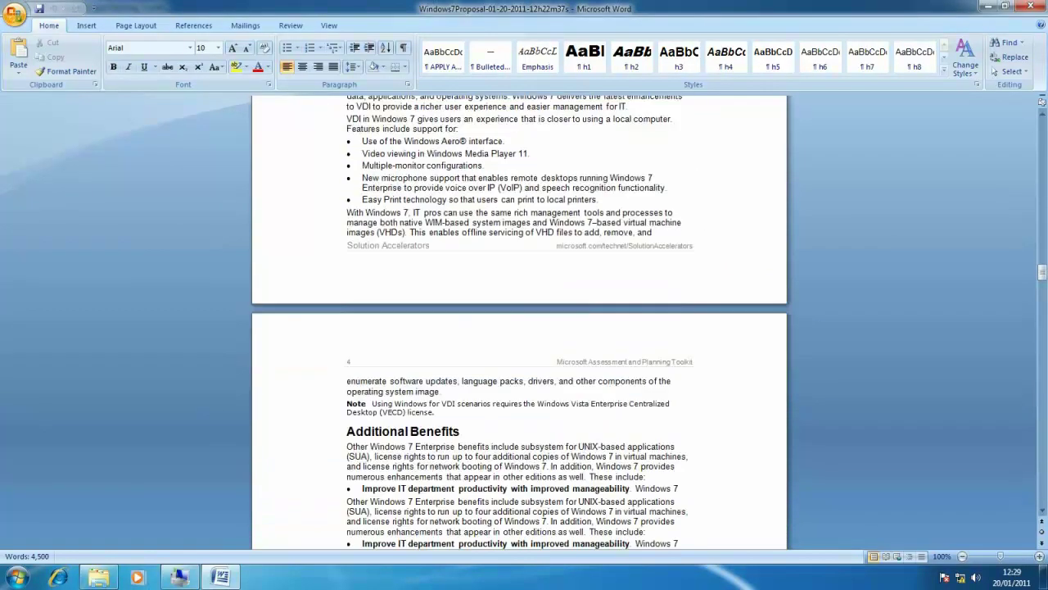
scroll(519, 328, down, 20)
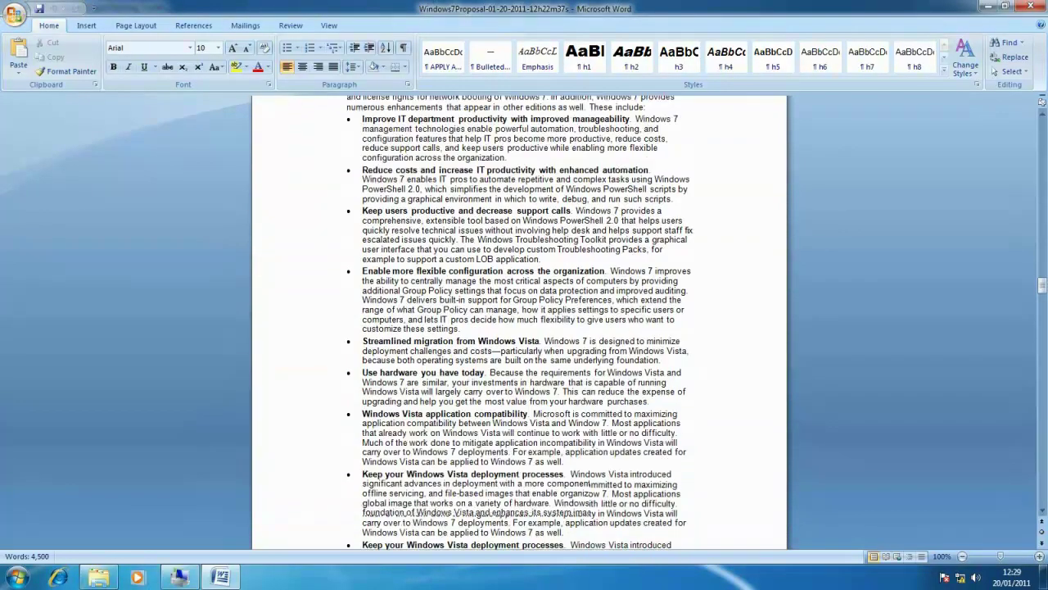
scroll(519, 328, down, 12)
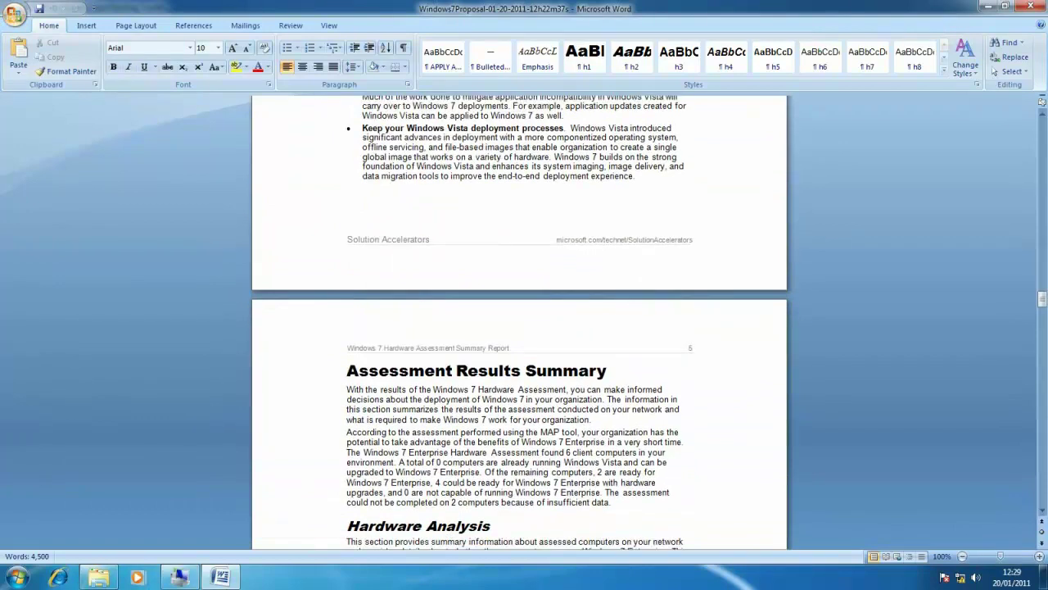
scroll(519, 328, down, 2)
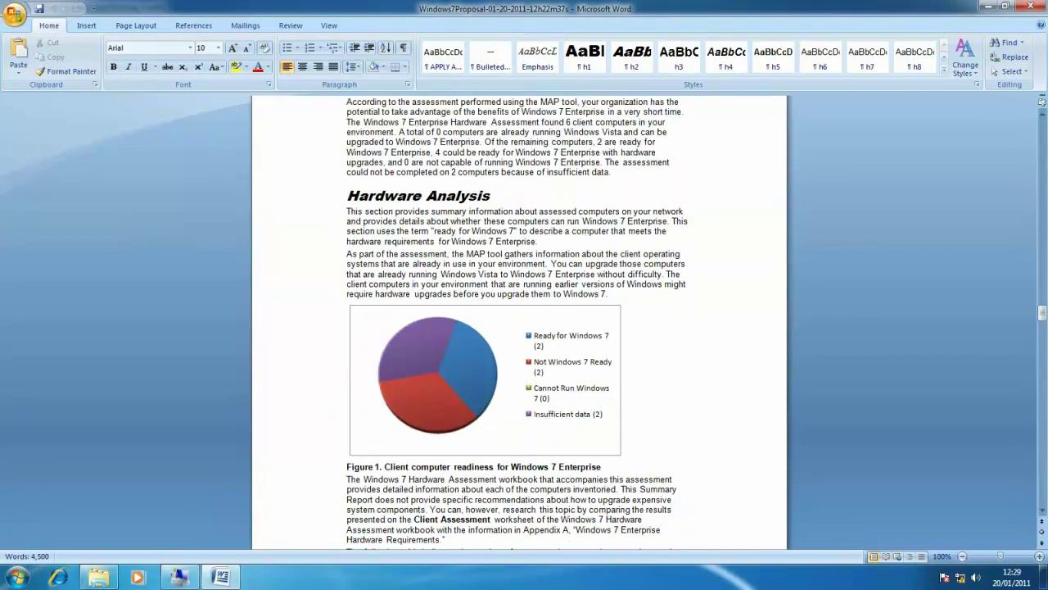
scroll(519, 327, down, 15)
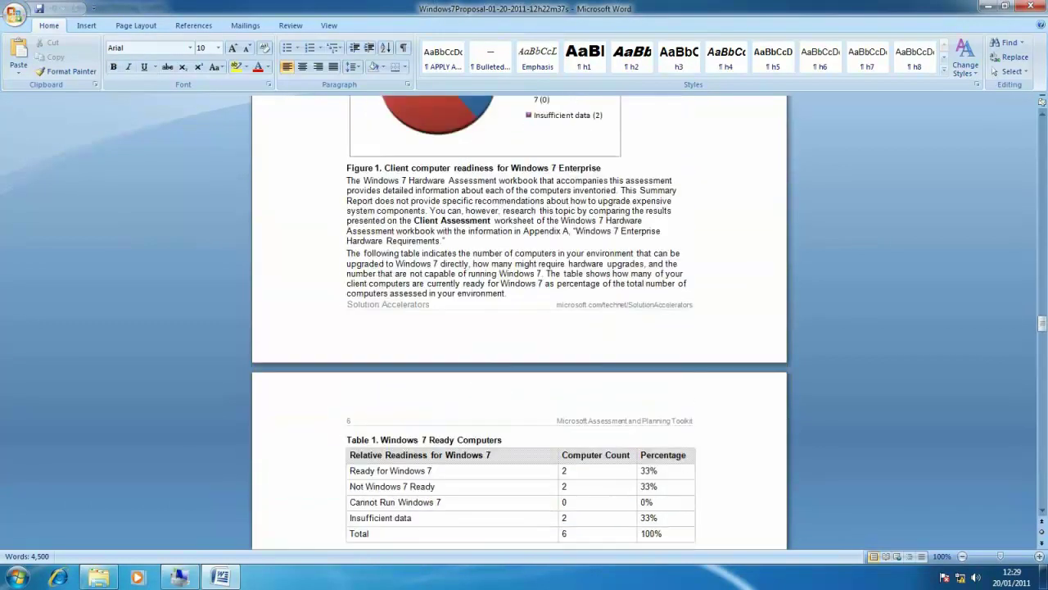
scroll(520, 327, down, 2)
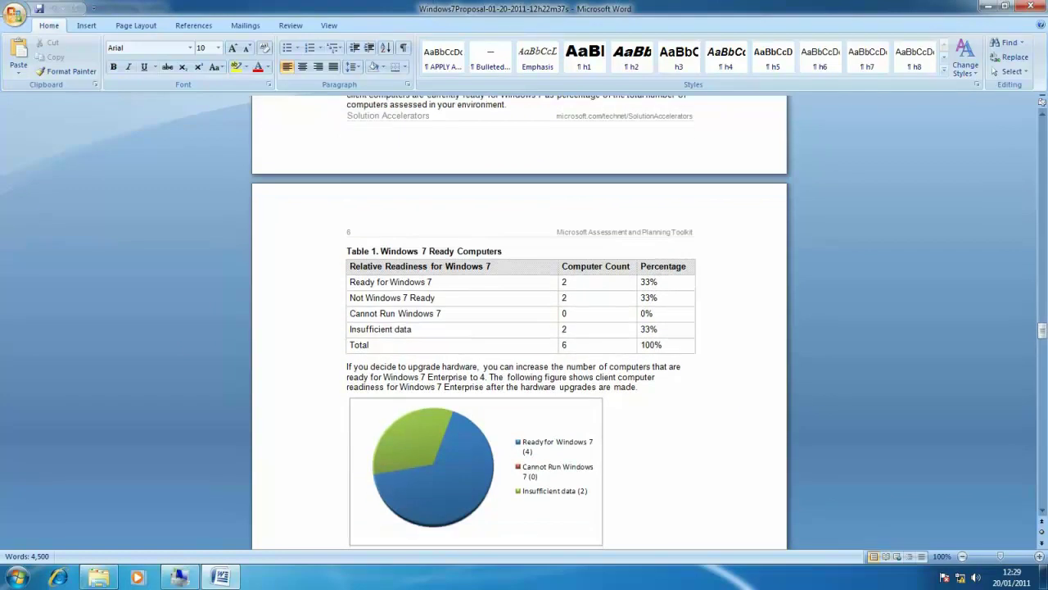
scroll(519, 327, down, 15)
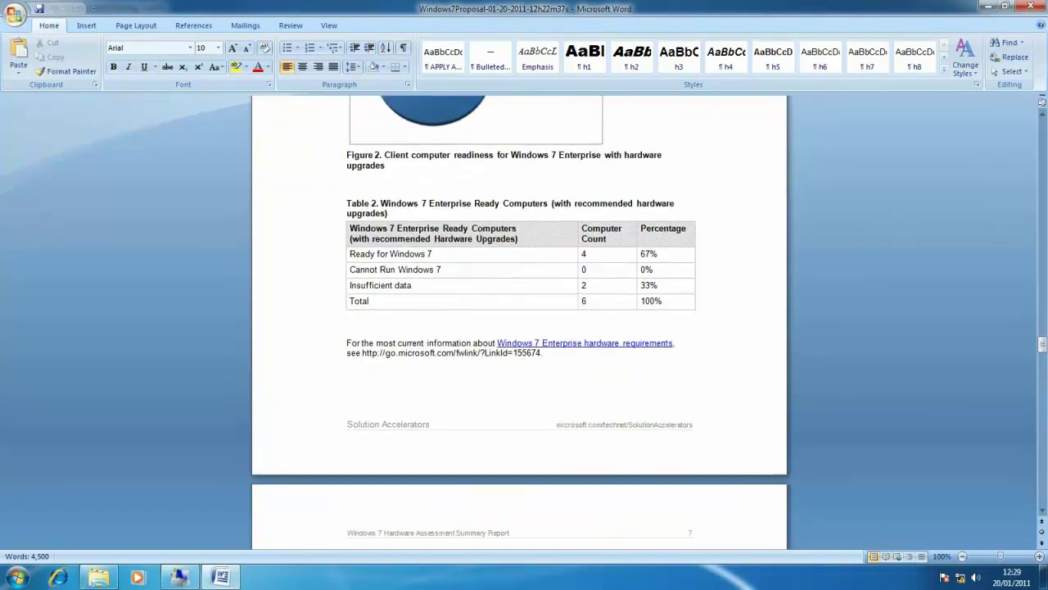
scroll(519, 328, down, 9)
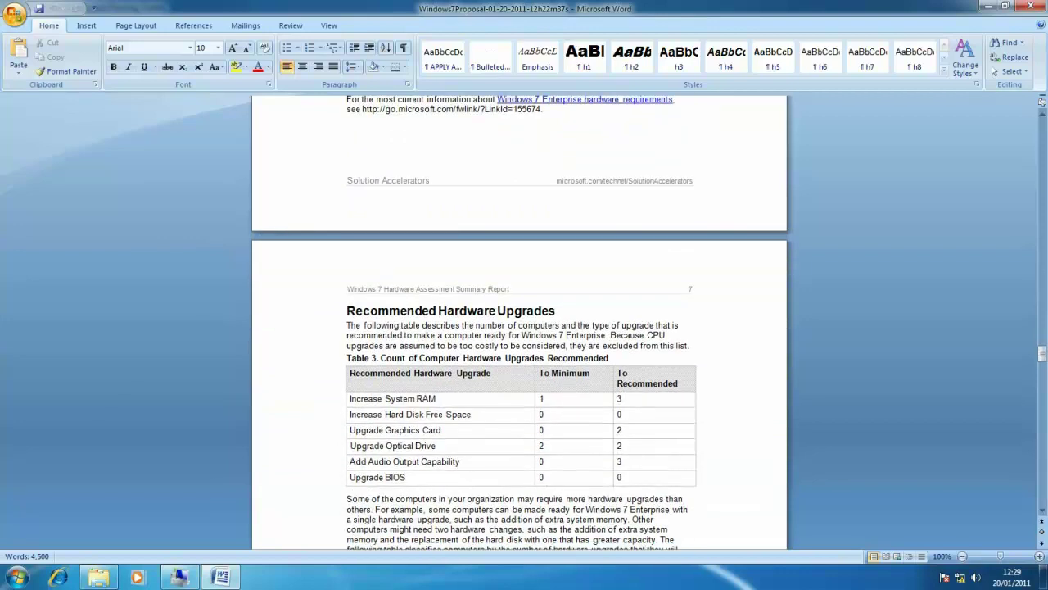
Scroll through proposal Tables 4–7 down to the nine-item Next Steps list on page 10
scroll(520, 327, down, 11)
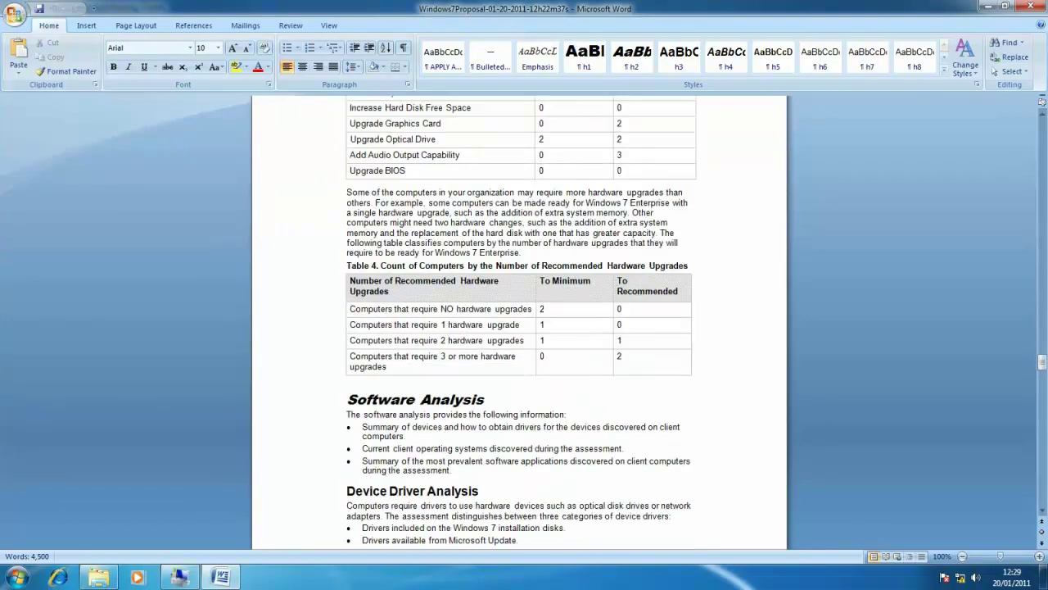
scroll(519, 328, down, 6)
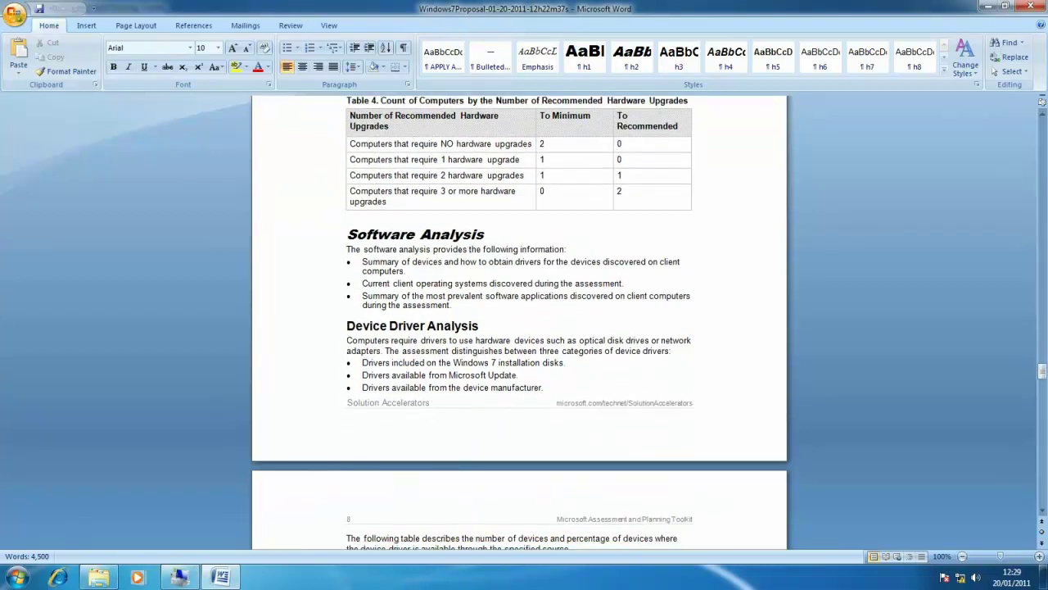
scroll(519, 328, down, 6)
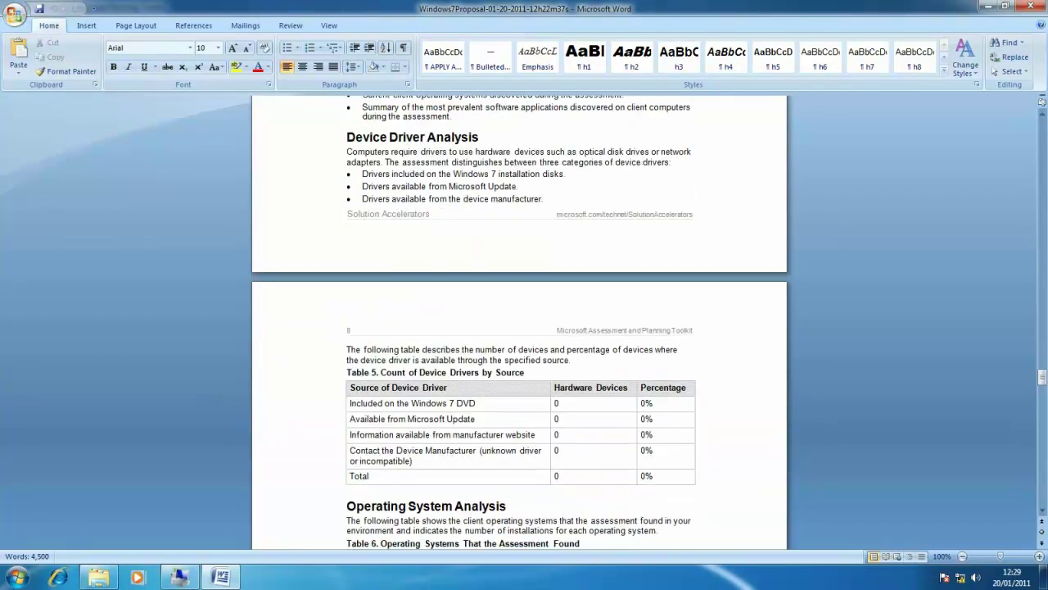
scroll(520, 327, down, 7)
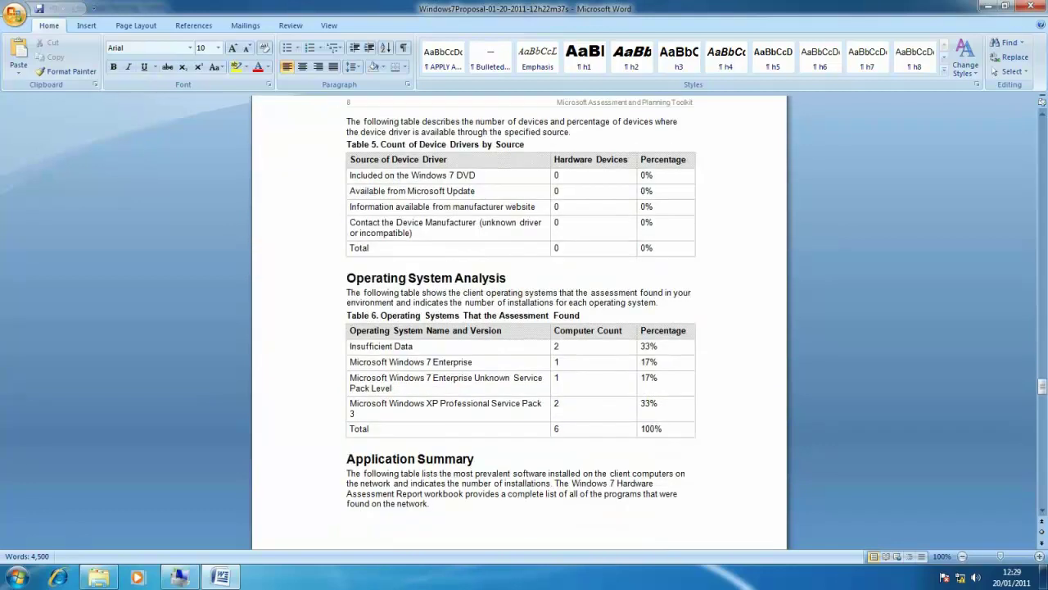
scroll(519, 327, down, 12)
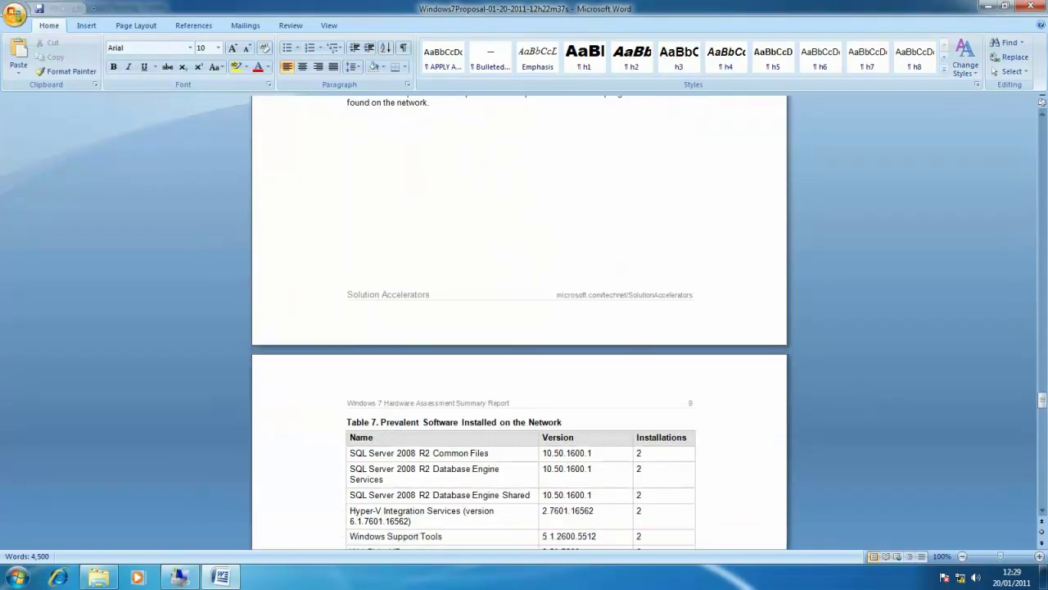
scroll(519, 328, down, 9)
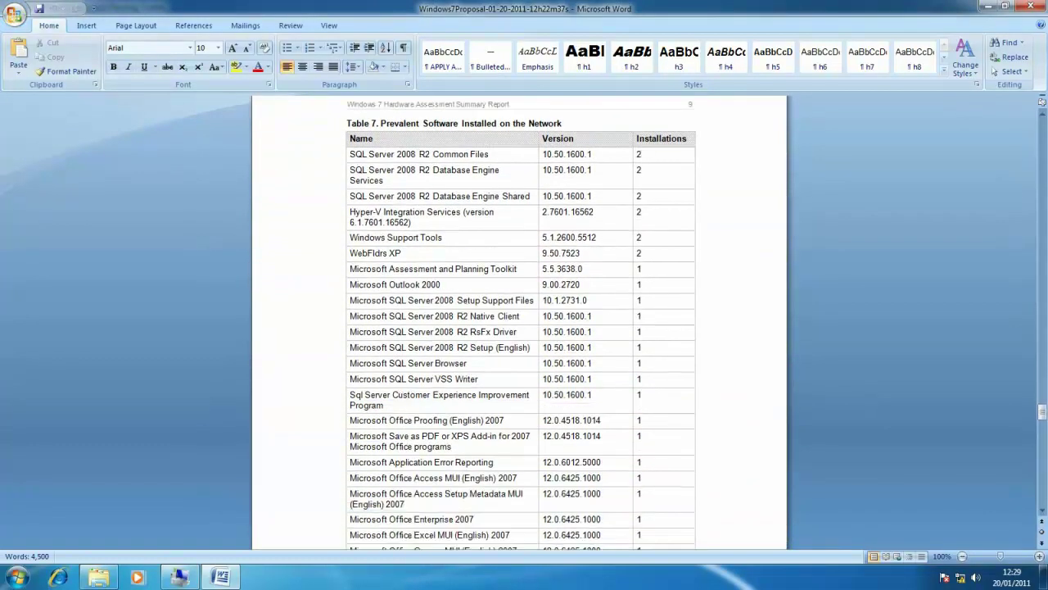
scroll(519, 327, down, 4)
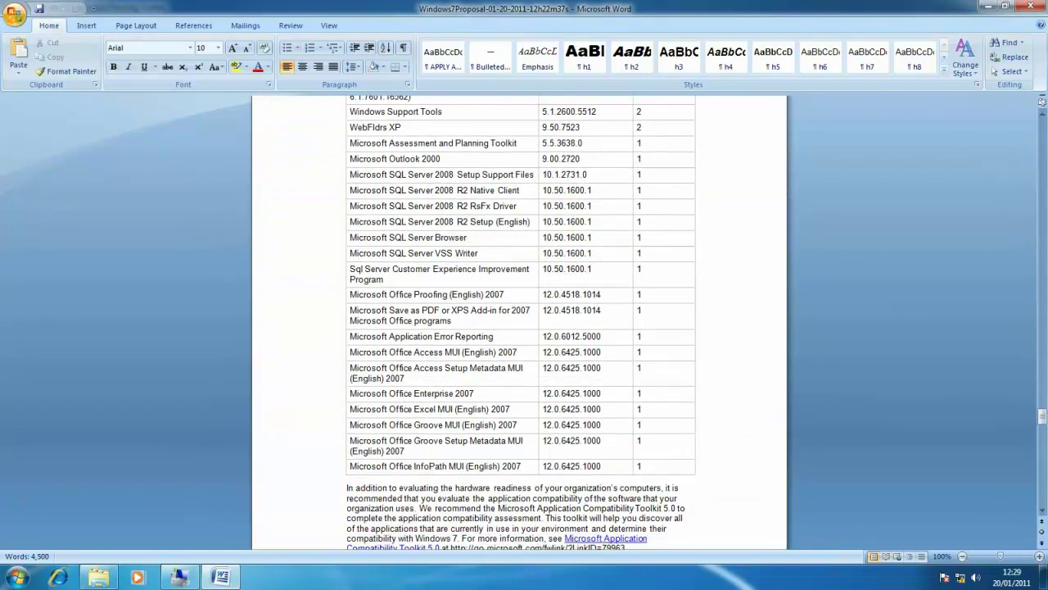
scroll(519, 327, down, 10)
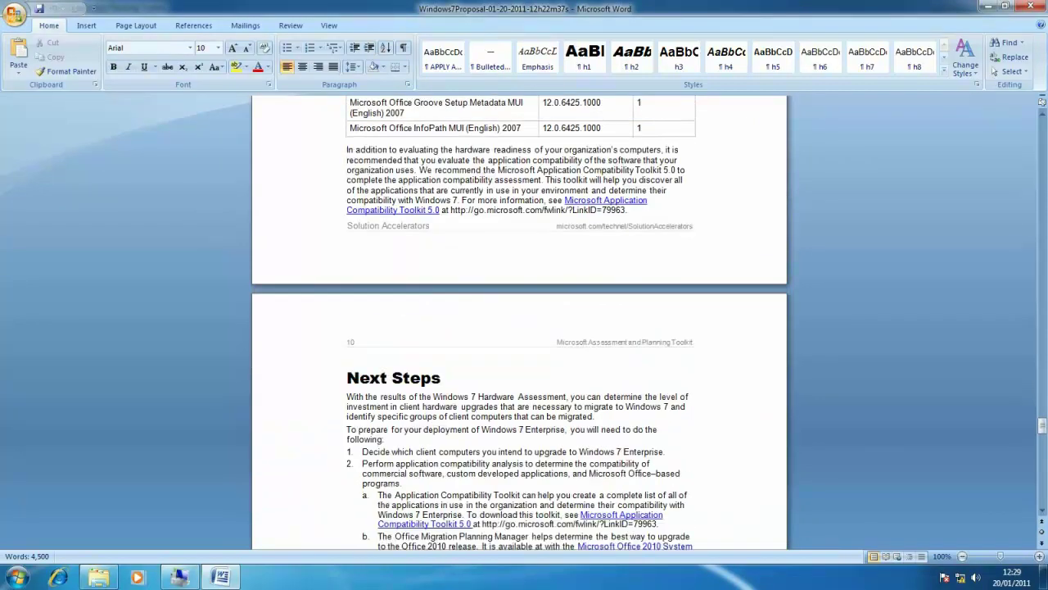
scroll(519, 328, down, 6)
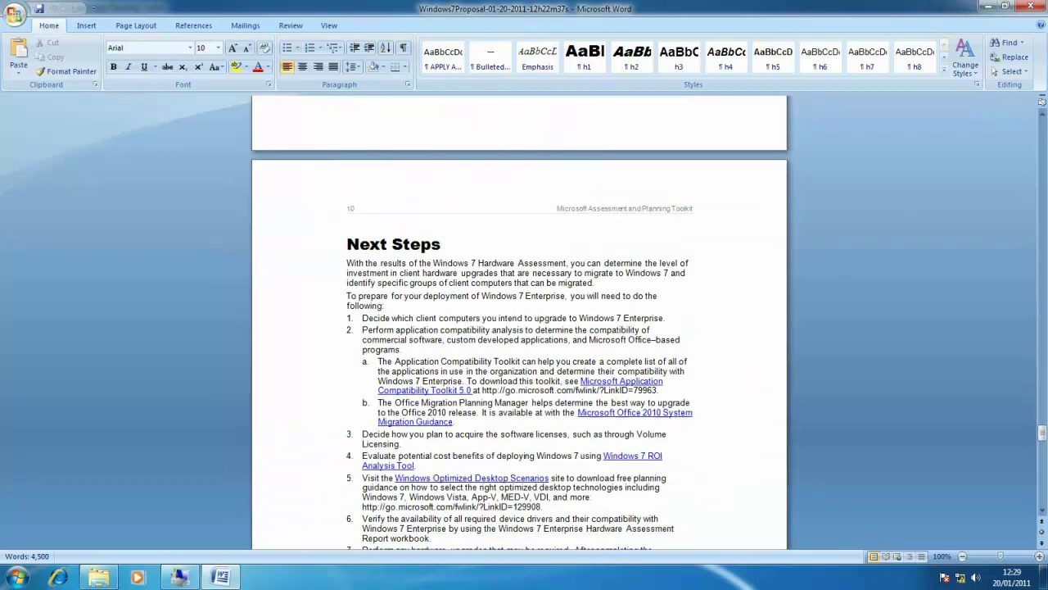
scroll(519, 328, down, 1)
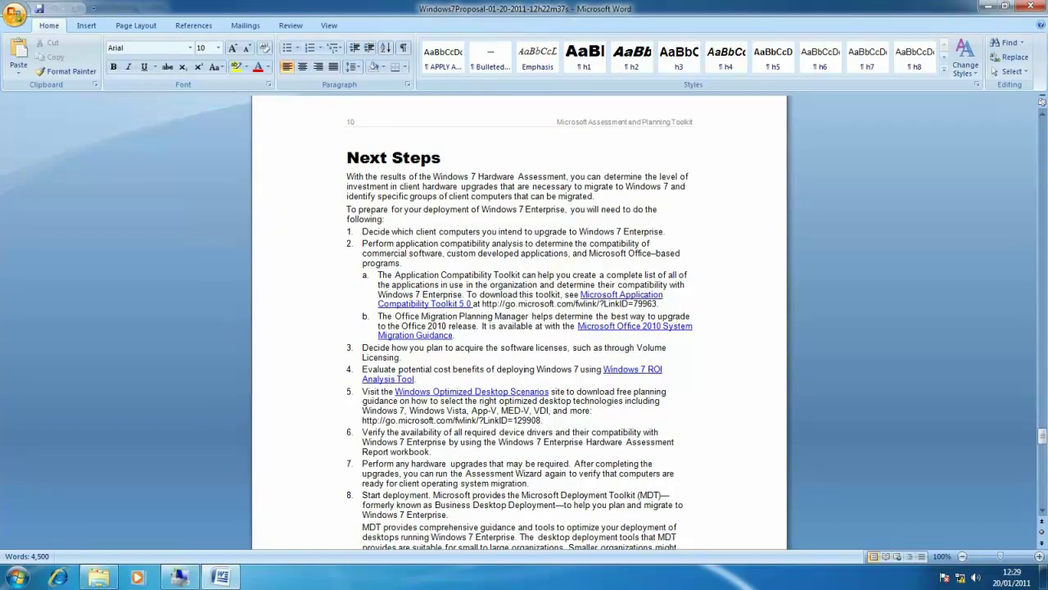
scroll(519, 328, down, 6)
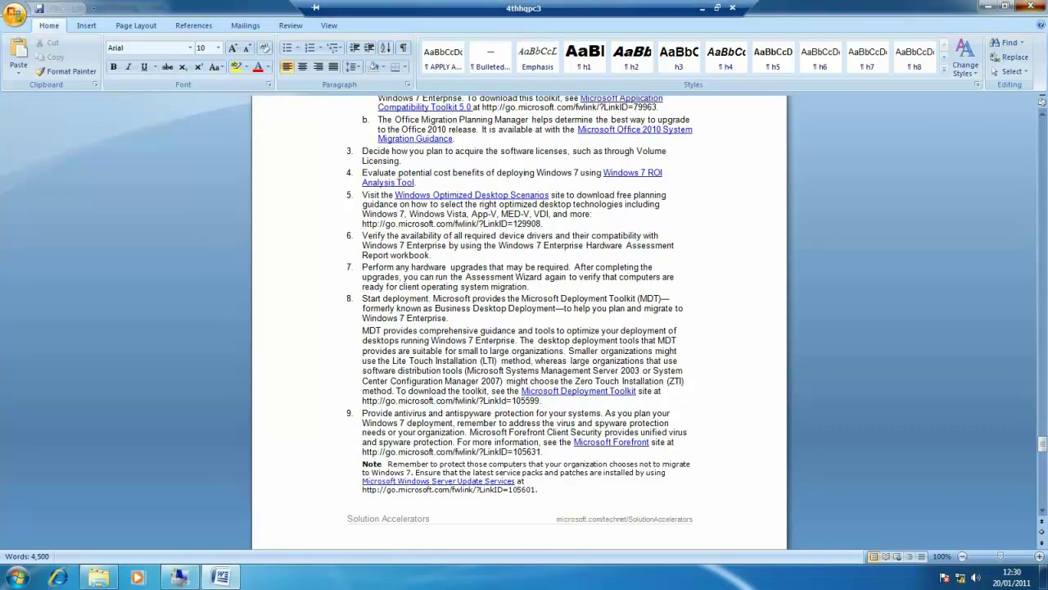
Close the Windows 7 proposal and documents folder, then show the Office 2010 Readiness results
key(alt+F4)
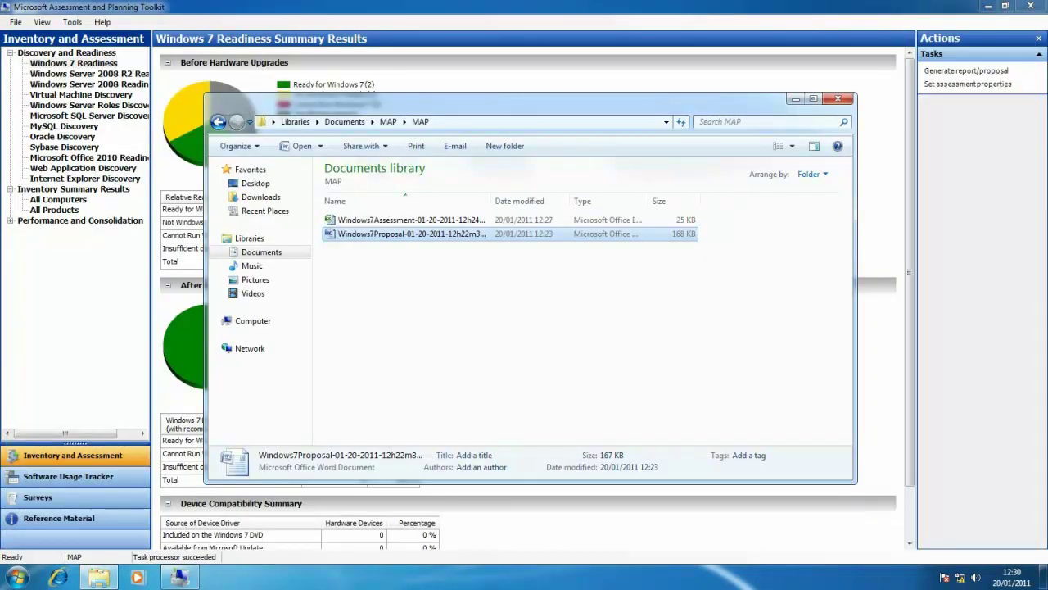
key(alt+F4)
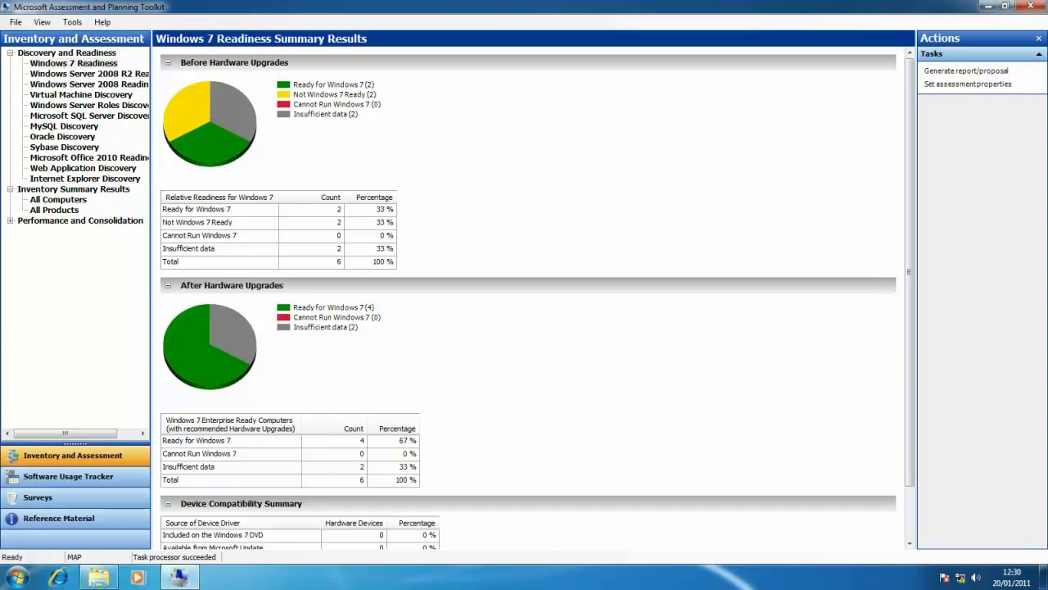
click(90, 157)
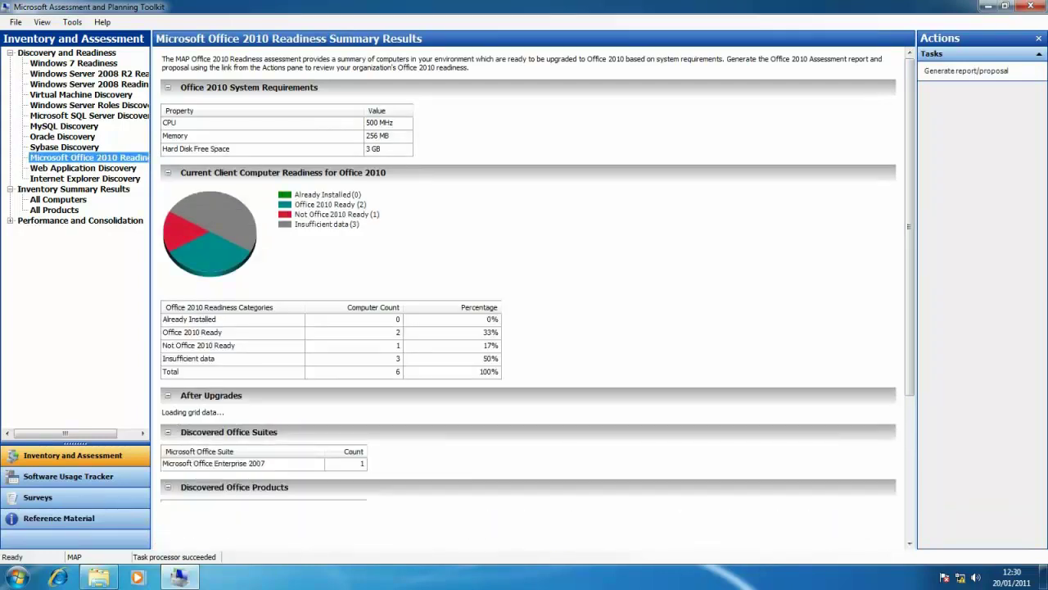
Generate the Office 2010 report and proposal, then view the Internet Explorer Discovery summary
click(966, 70)
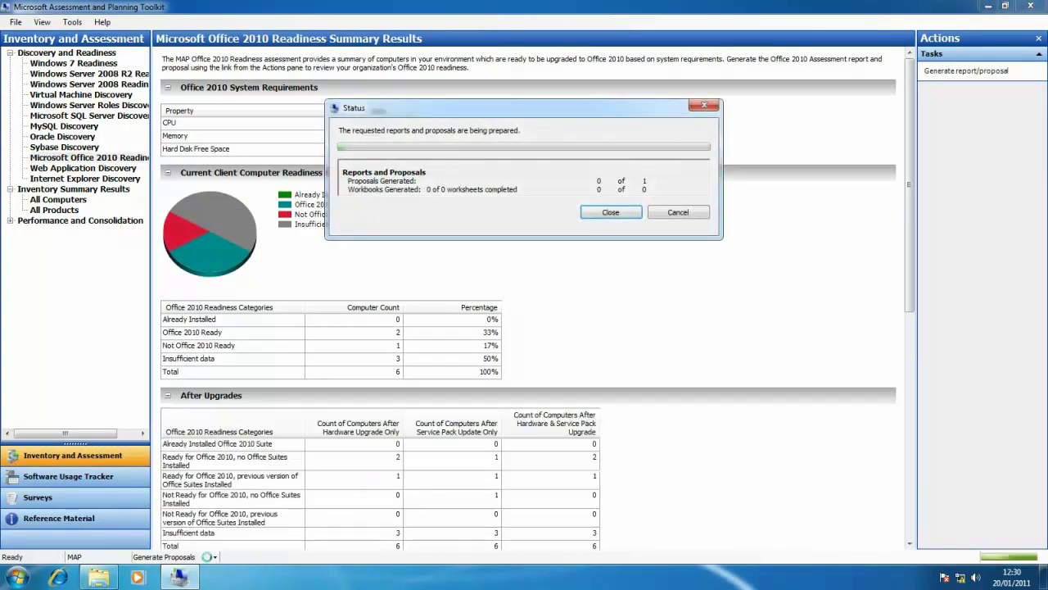
key(Return)
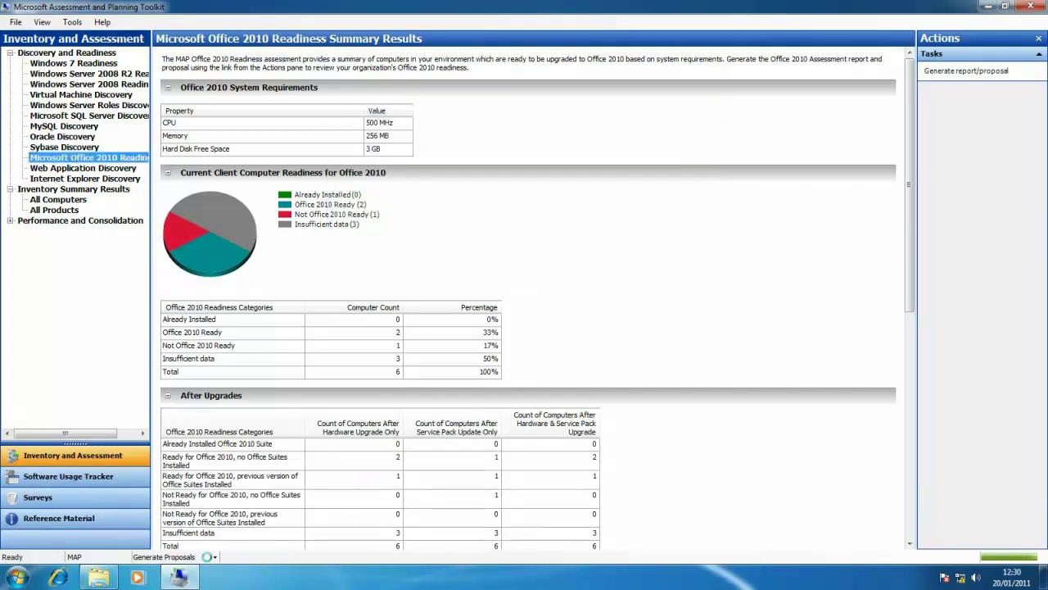
click(84, 178)
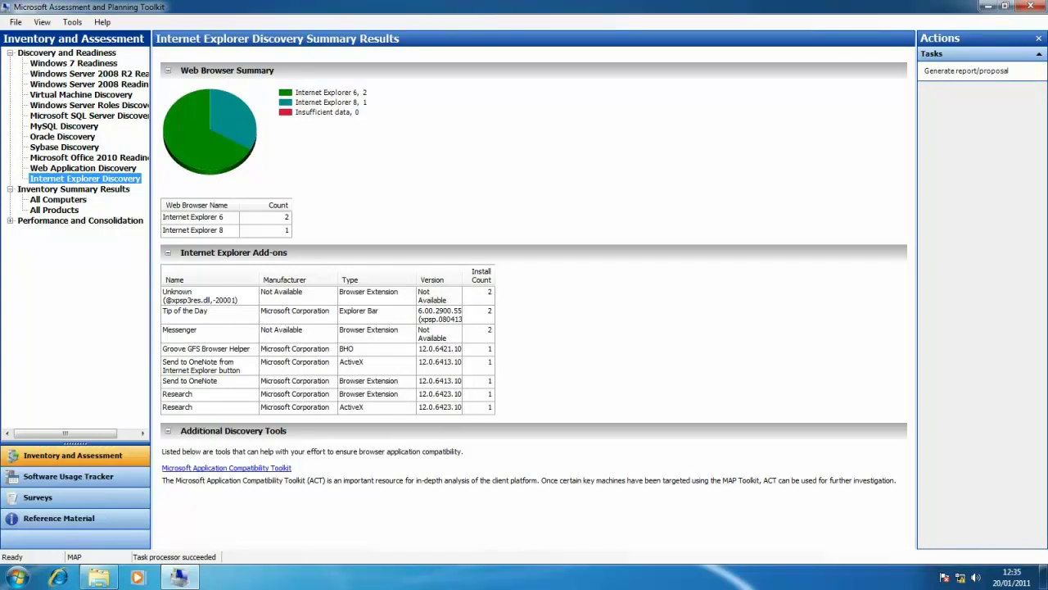
Restore the MAP documents folder and open the Office2010Assessment workbook in Excel
click(98, 577)
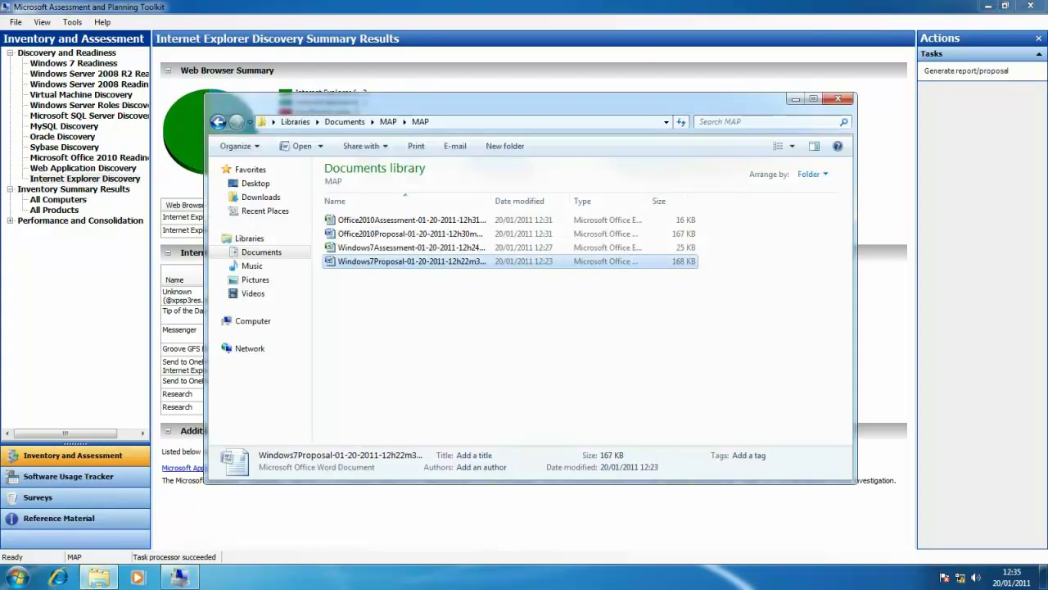
click(409, 219)
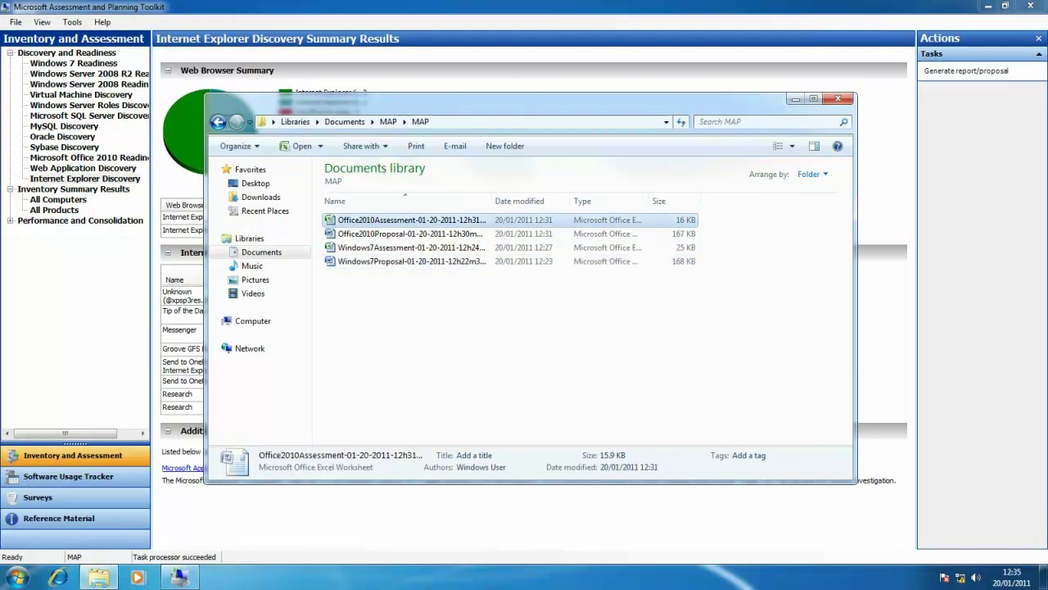
key(Return)
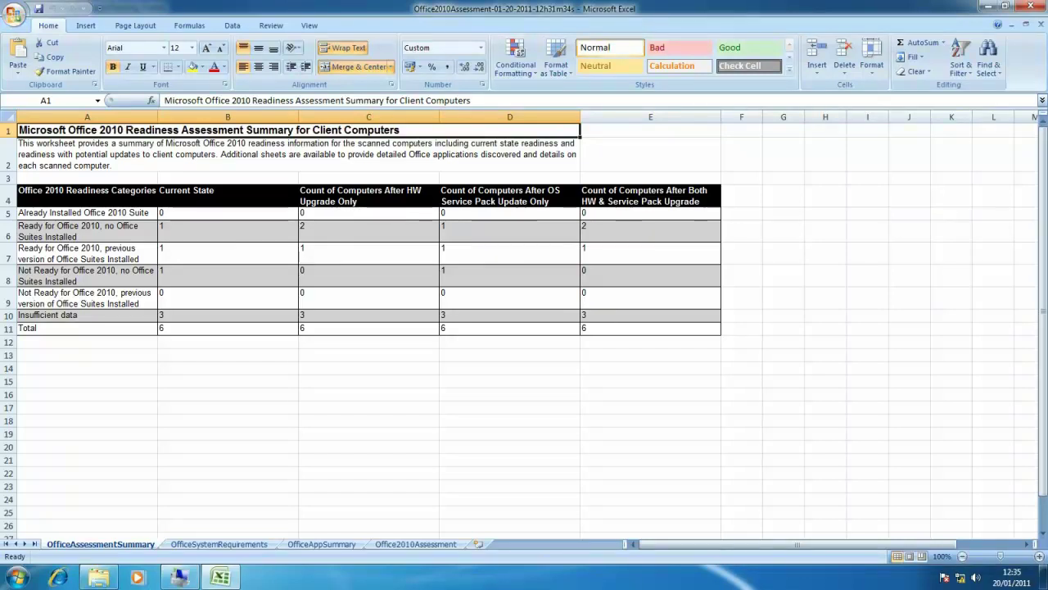
Step through the OfficeSystemRequirements, OfficeAppSummary and Office2010Assessment sheets, inspecting the 256 MB RAM upgrade recommendation
key(ctrl+Page_Down)
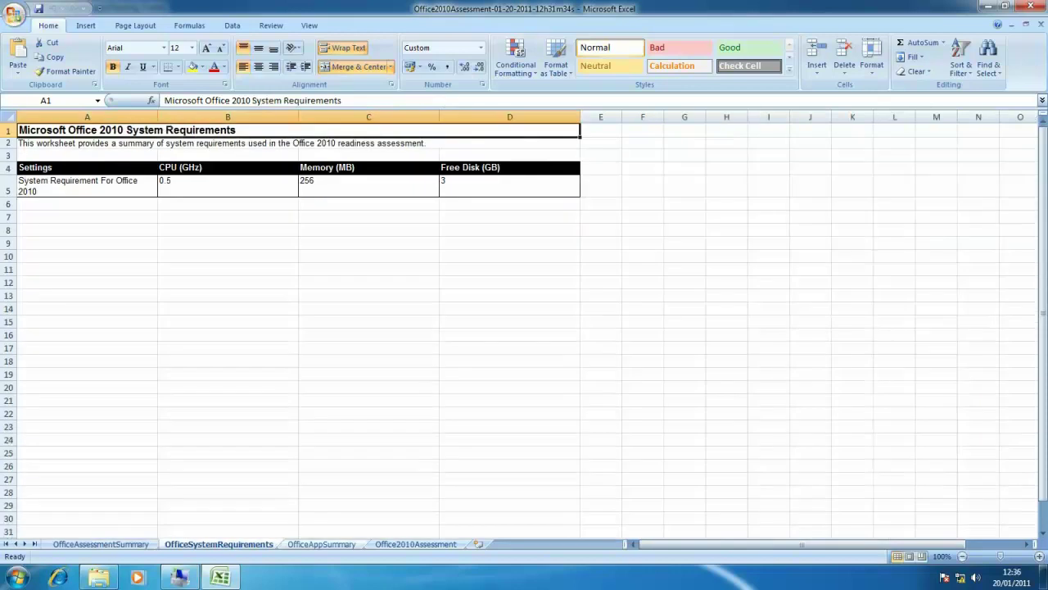
key(ctrl+Page_Down)
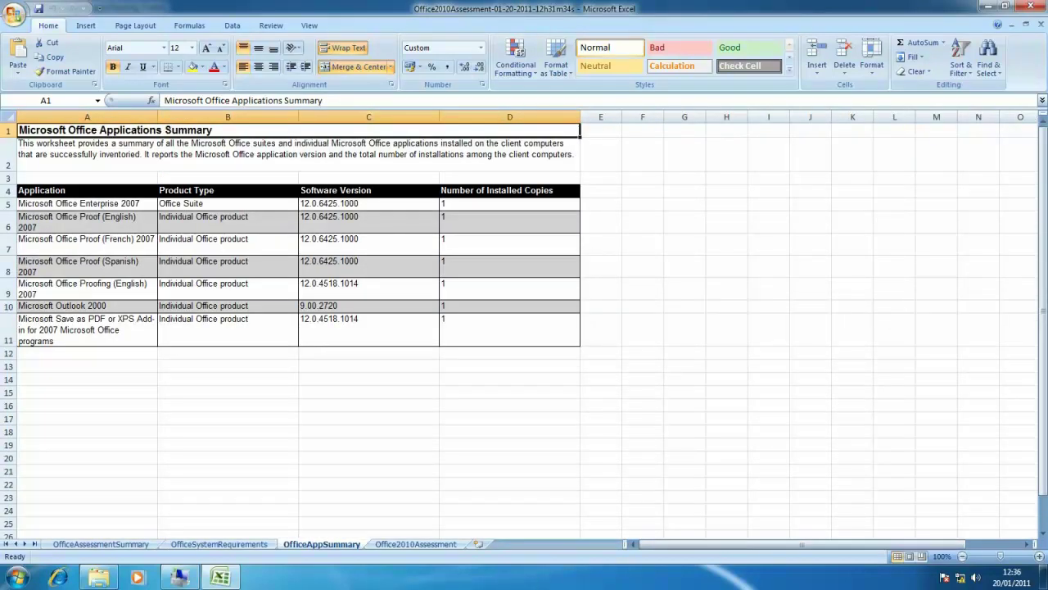
key(ctrl+Page_Down)
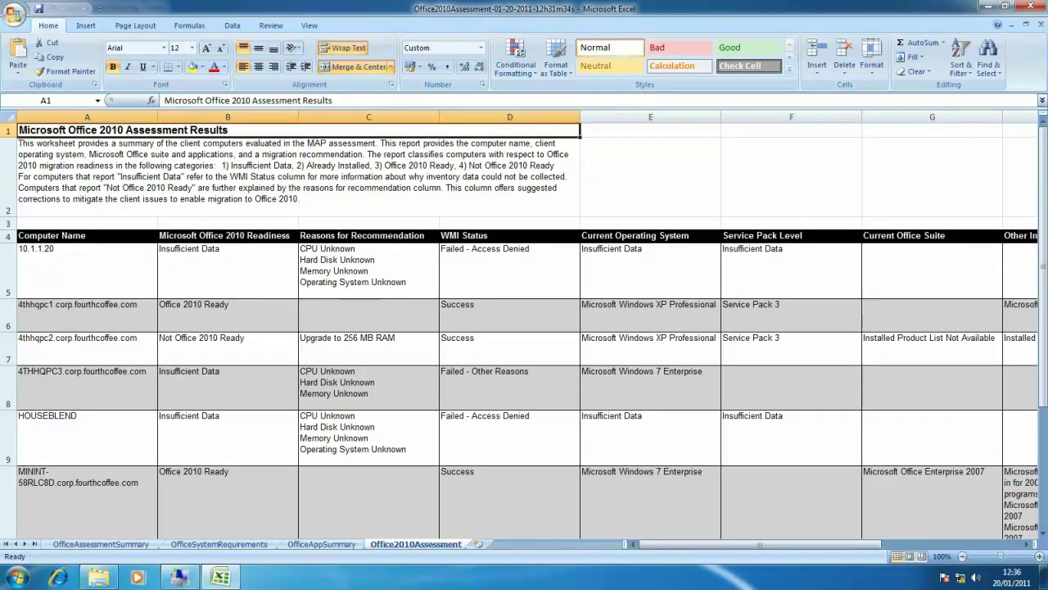
scroll(524, 327, down, 1)
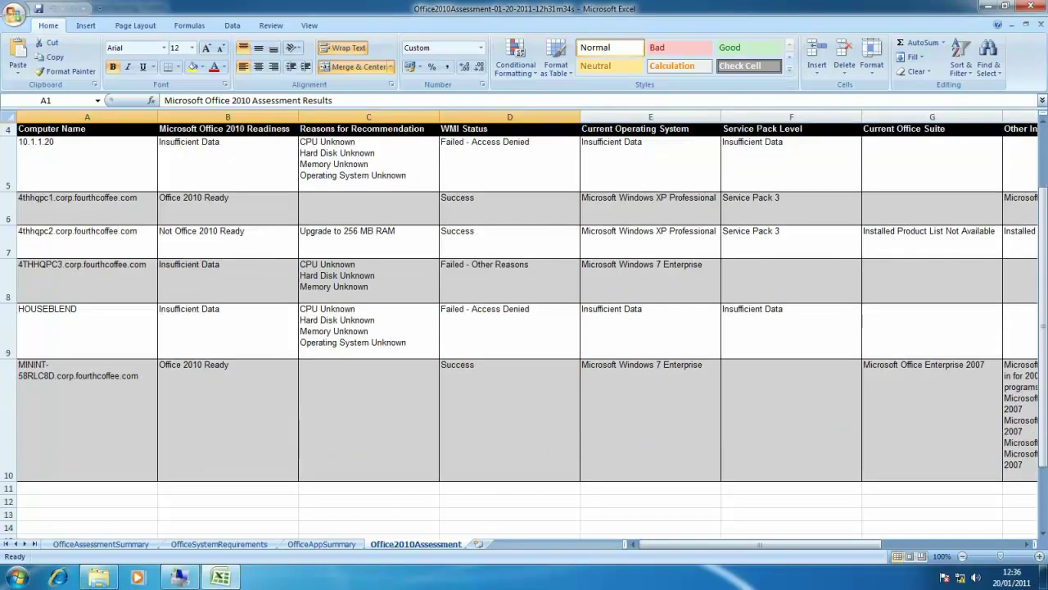
click(368, 241)
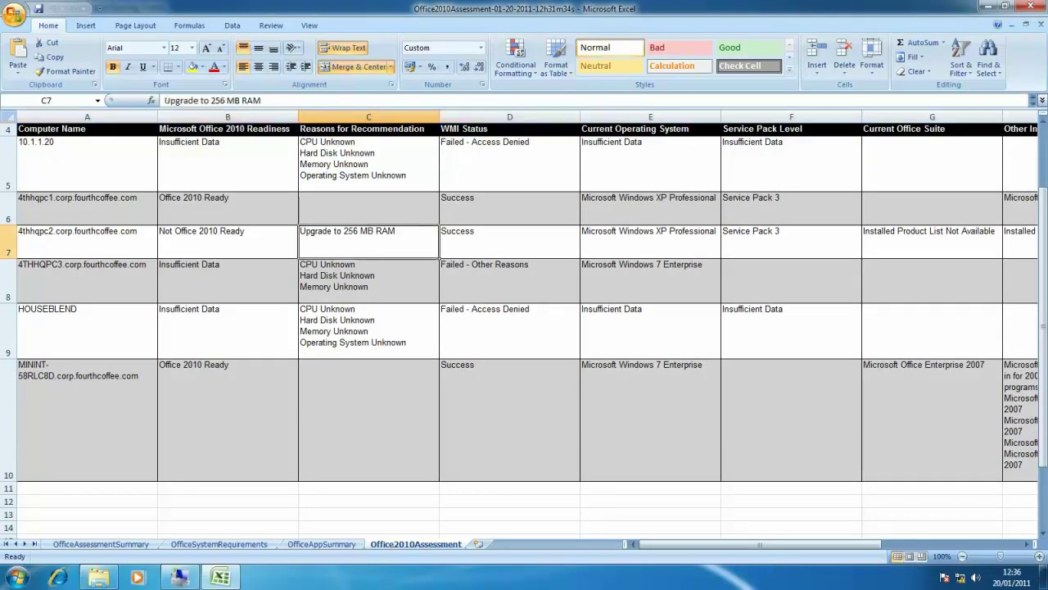